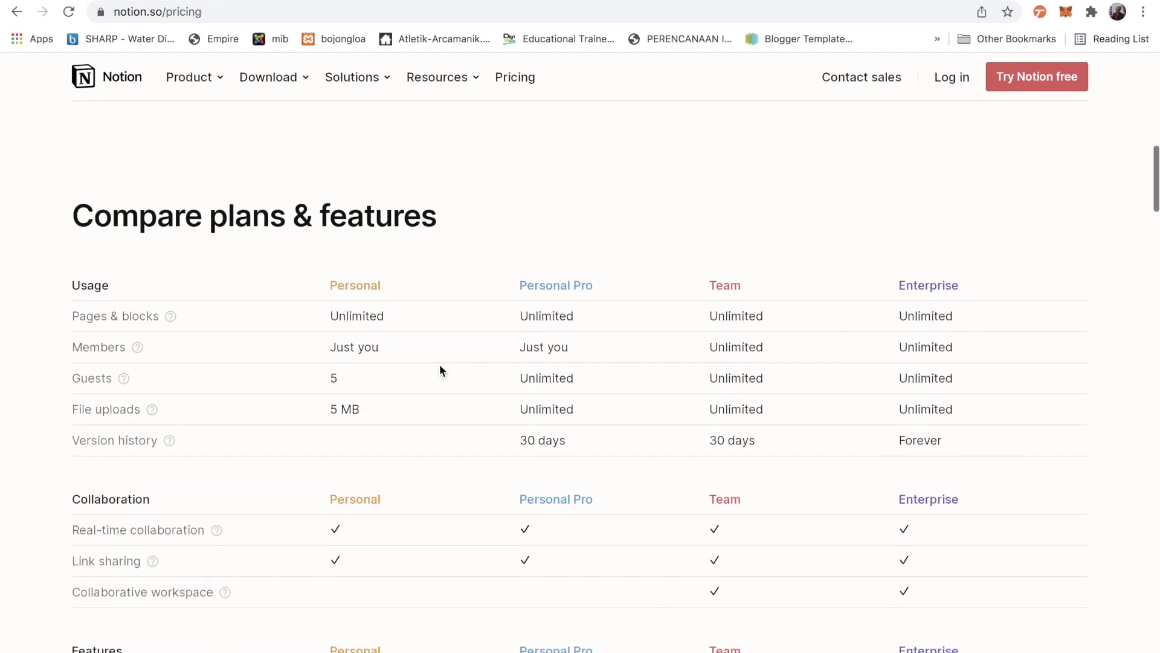
Compare the plans and features on the pricing page and log in to the Notion workspace.
scroll(440, 370, "down", 3)
scroll(440, 364, "down", 3)
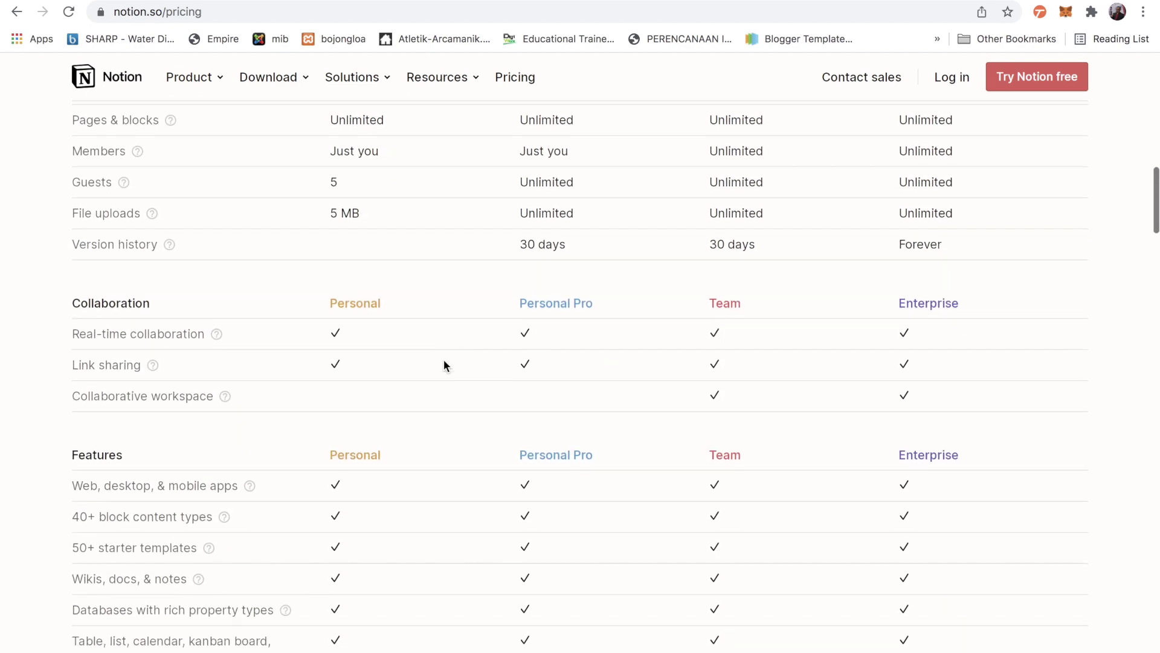
scroll(444, 360, "up", 10)
scroll(443, 361, "up", 2)
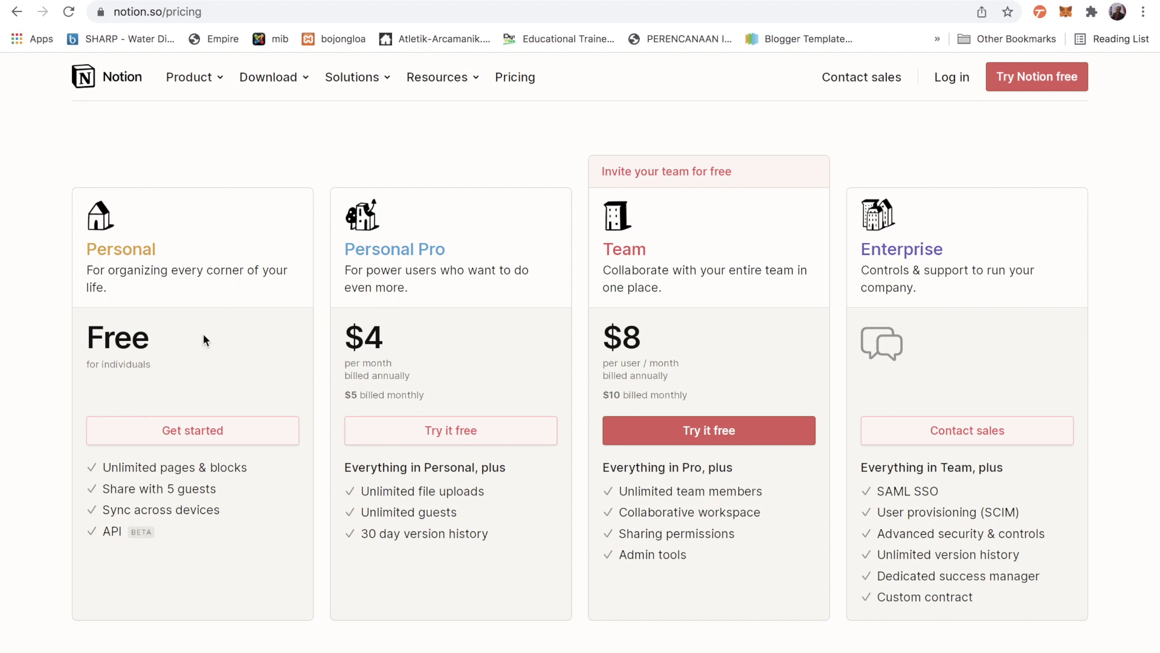
left_click(951, 80)
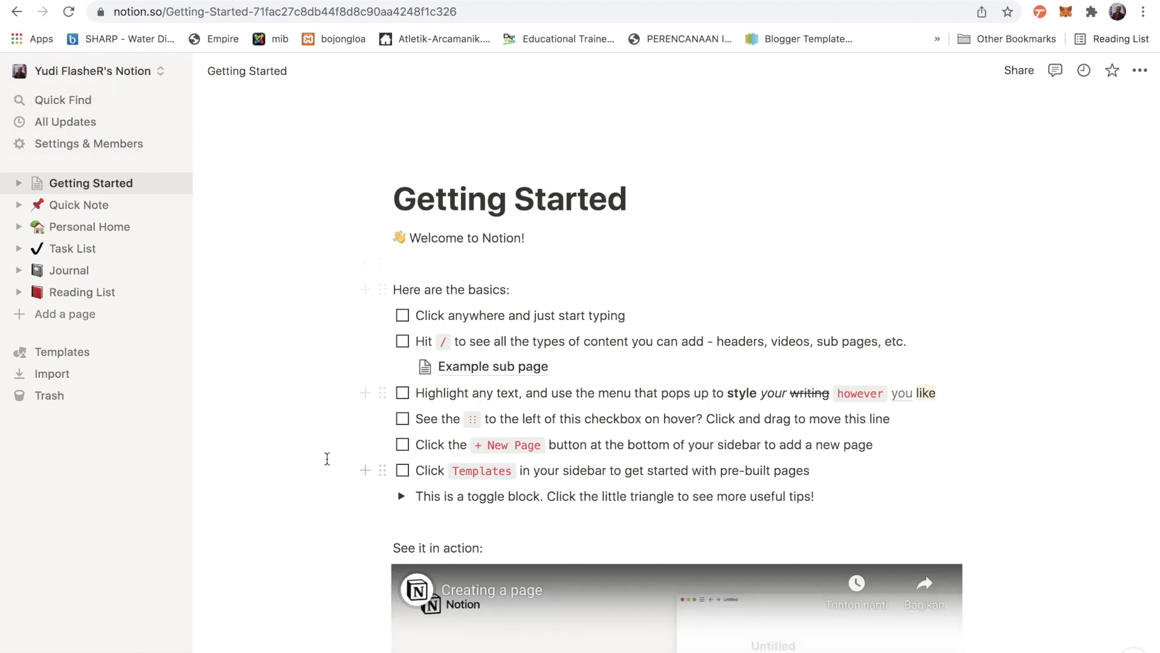
Read through the Getting Started page, from the basics checklist to the tutorial videos at its end.
scroll(327, 459, "down", 4)
scroll(327, 459, "down", 5)
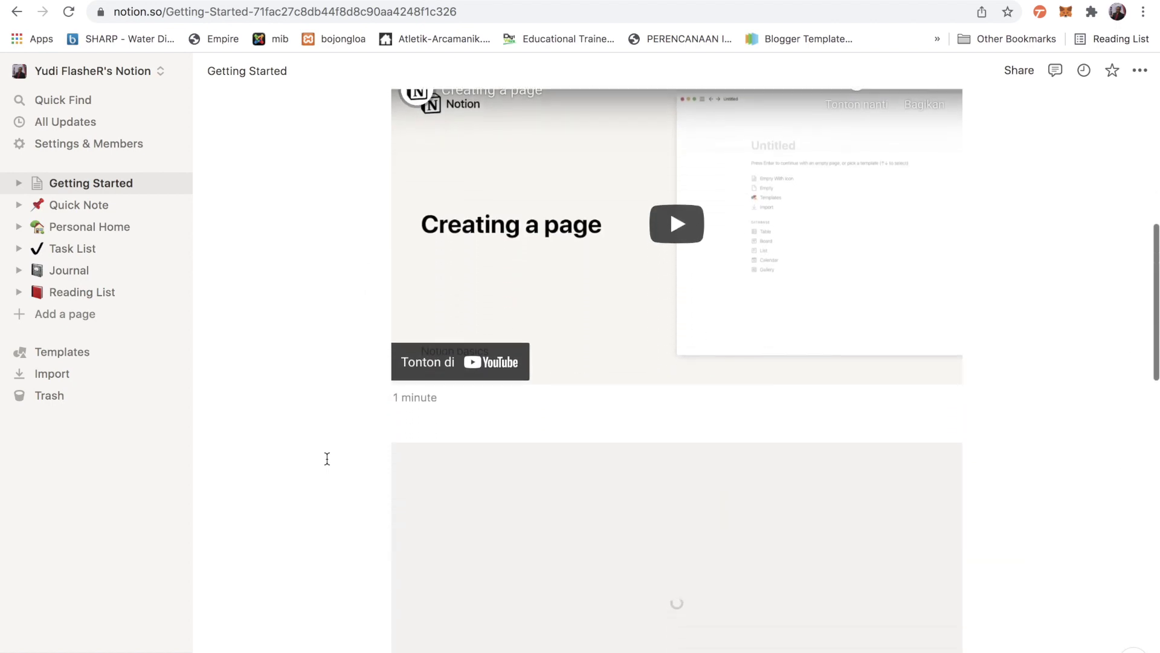
scroll(327, 458, "up", 8)
scroll(327, 459, "down", 9)
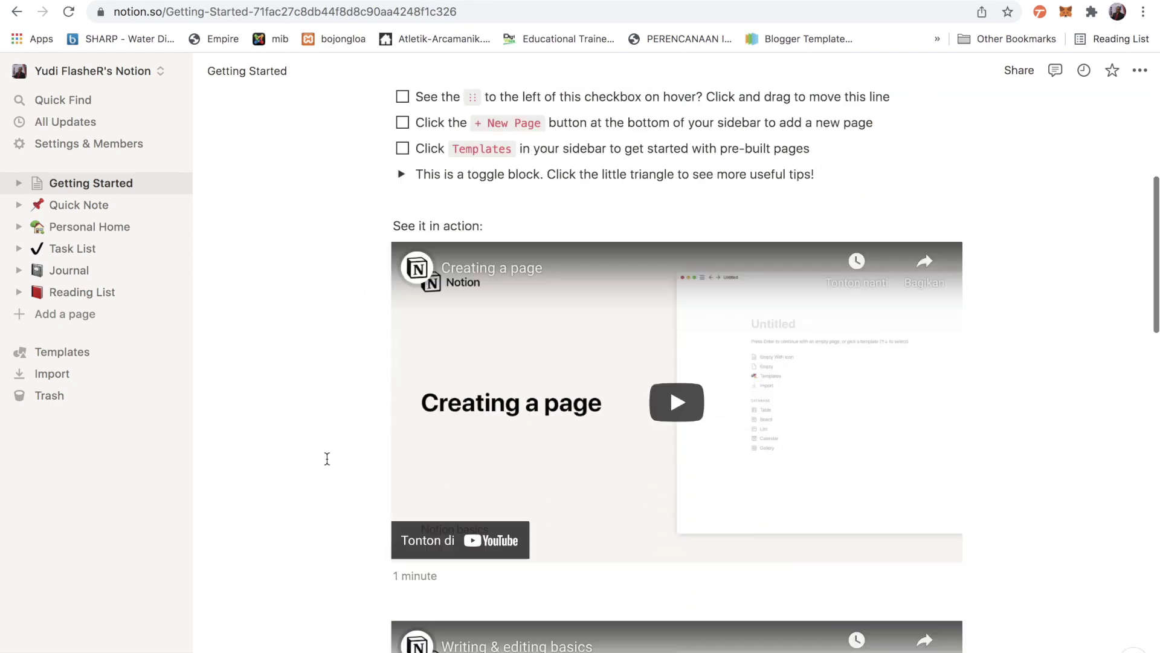
scroll(327, 459, "up", 8)
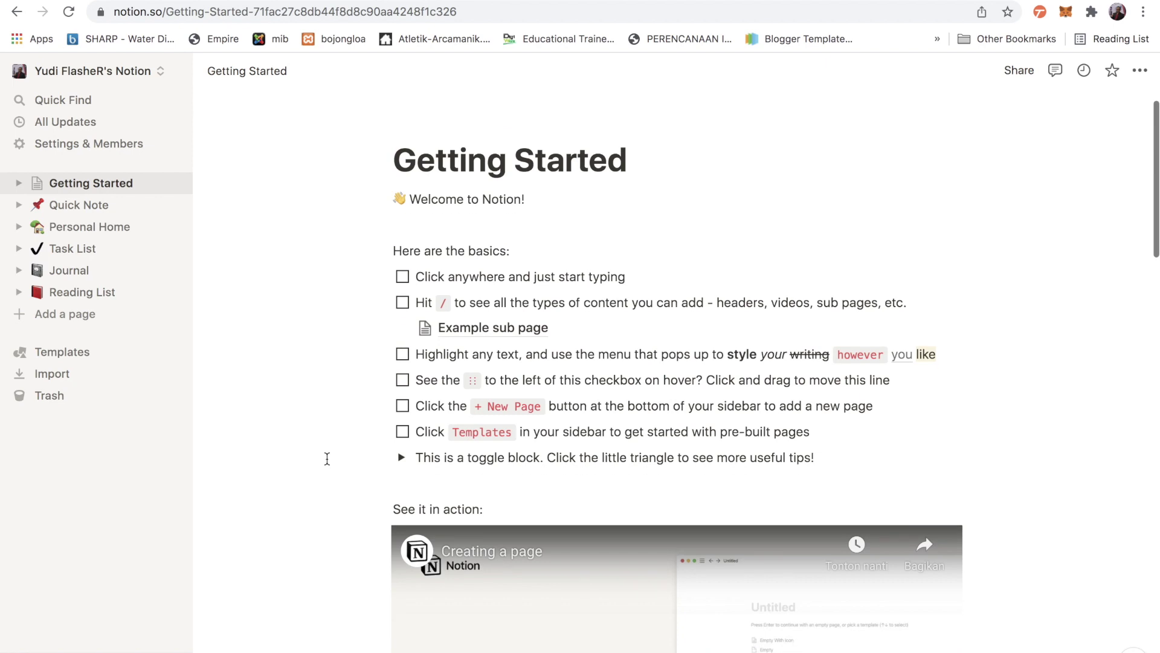
scroll(327, 458, "down", 3)
scroll(327, 459, "down", 2)
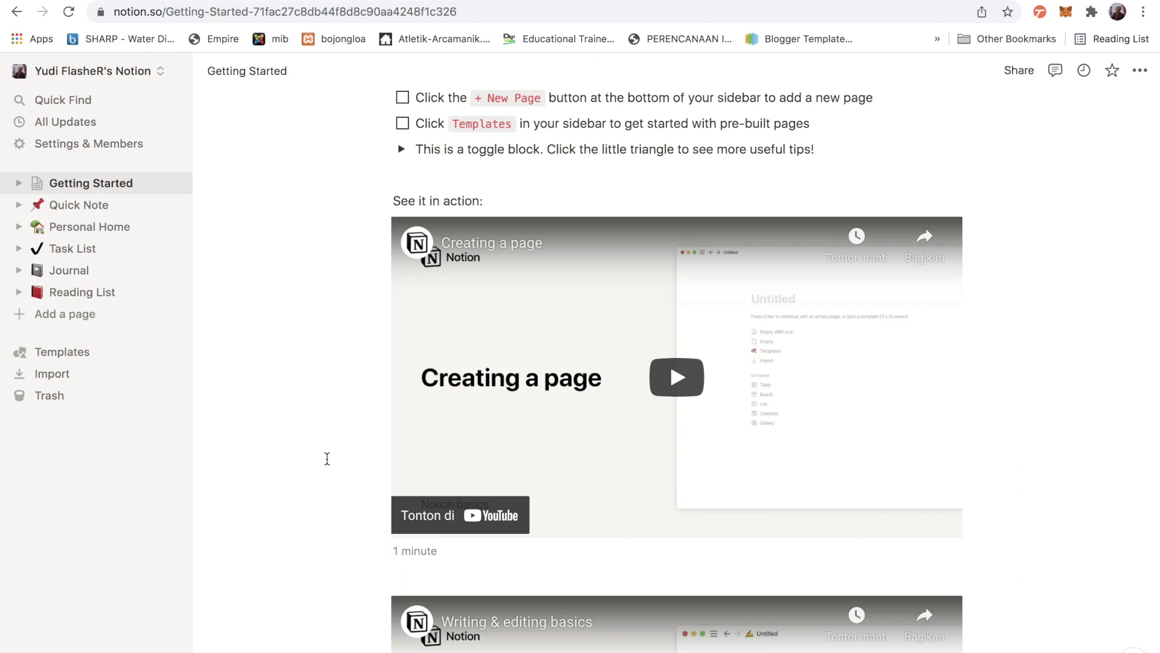
scroll(327, 459, "down", 5)
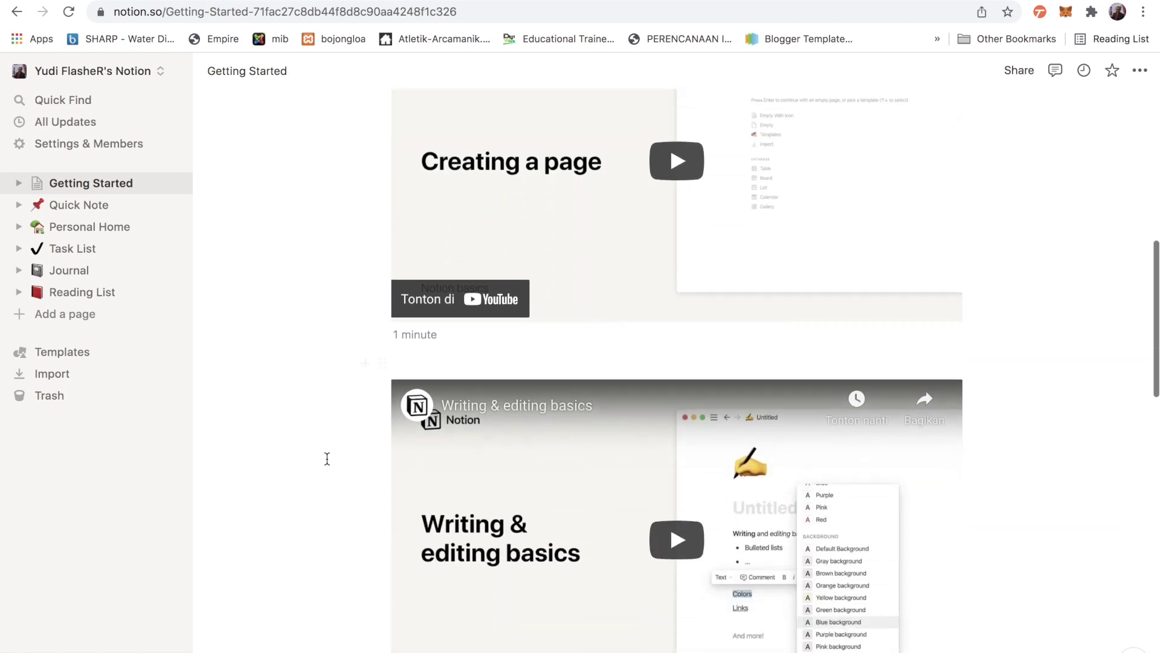
scroll(327, 458, "down", 9)
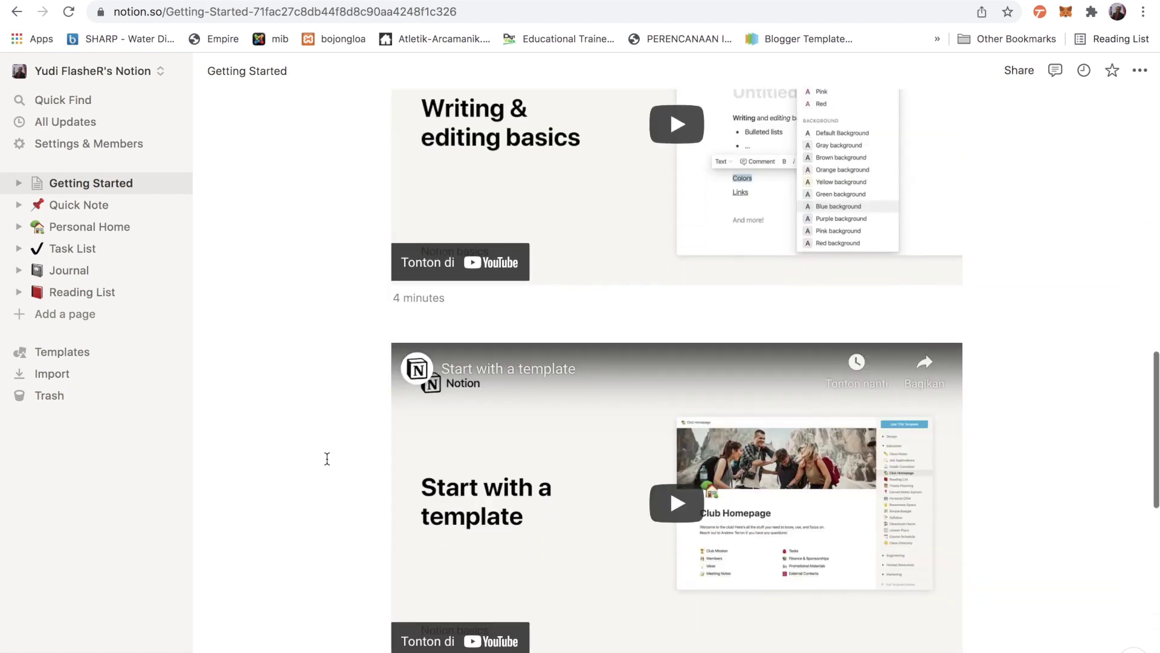
scroll(327, 459, "down", 7)
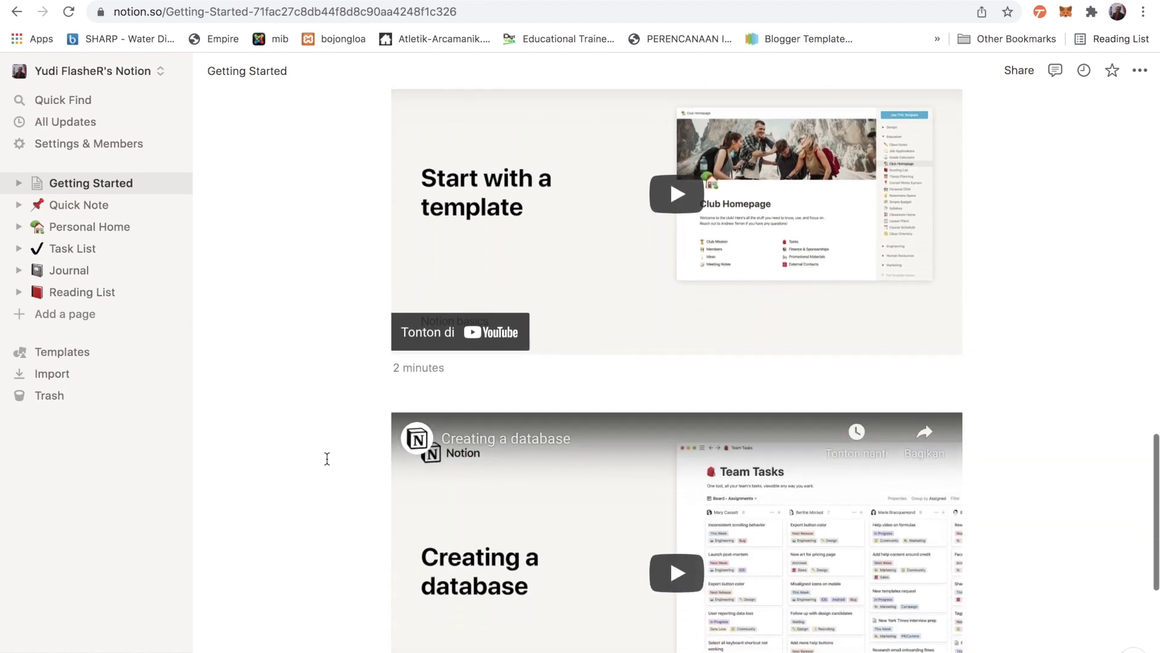
scroll(327, 459, "down", 6)
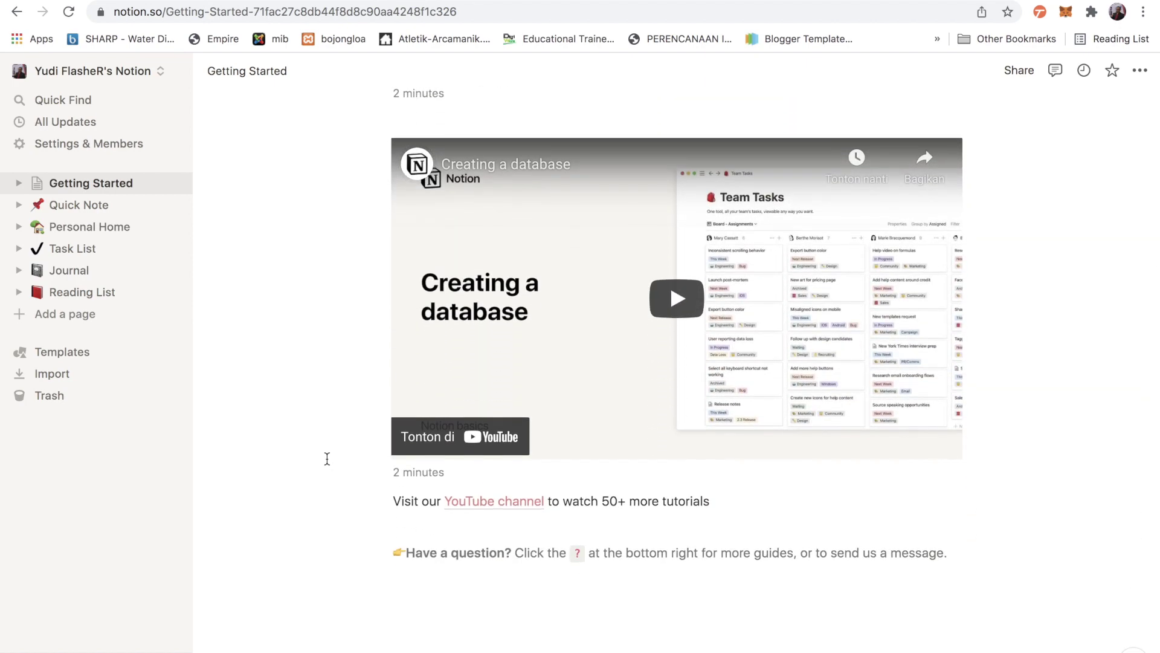
scroll(327, 459, "down", 2)
scroll(327, 459, "up", 20)
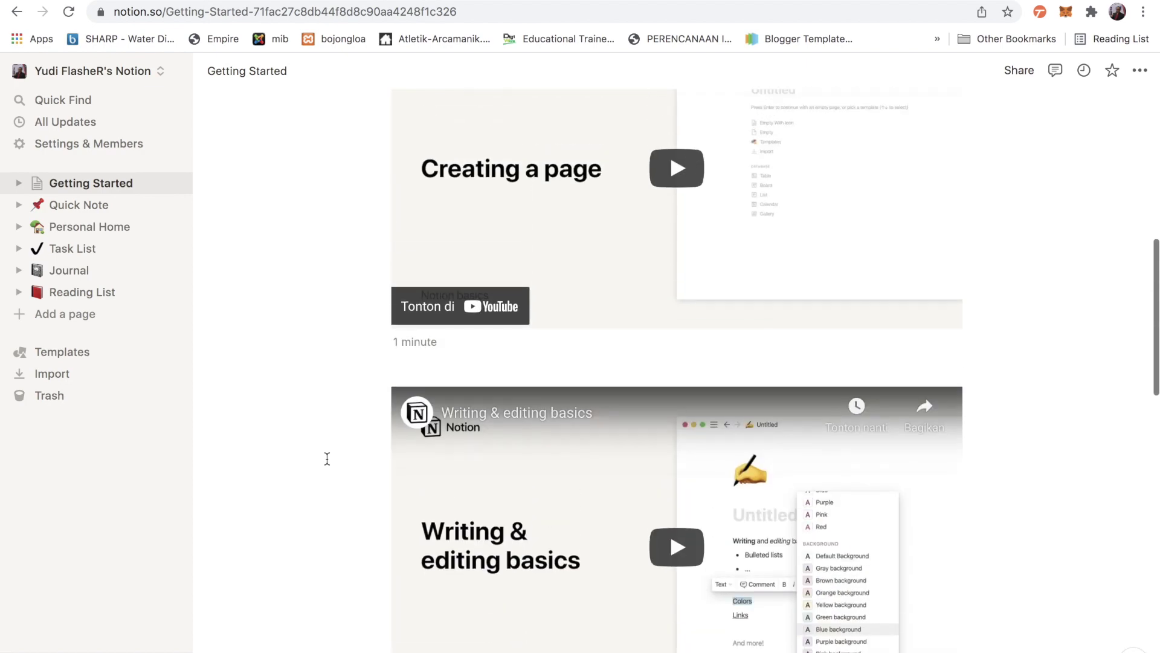
scroll(327, 458, "up", 10)
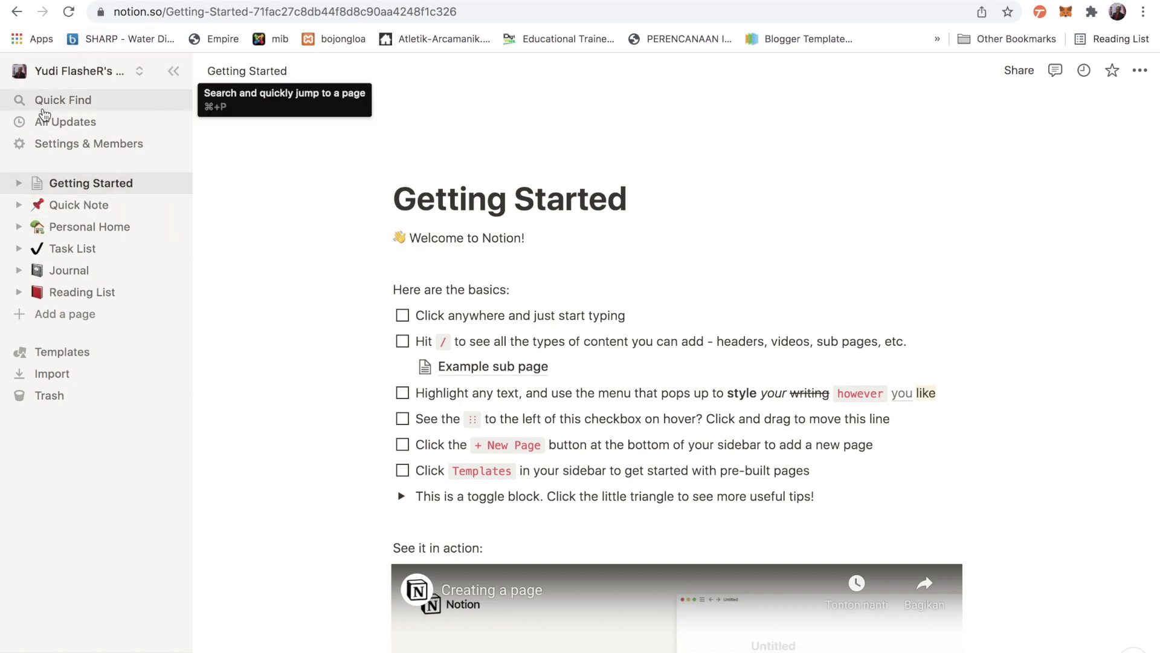
Check the workspace's account switching options and review the My account page in Settings & Members.
left_click(55, 72)
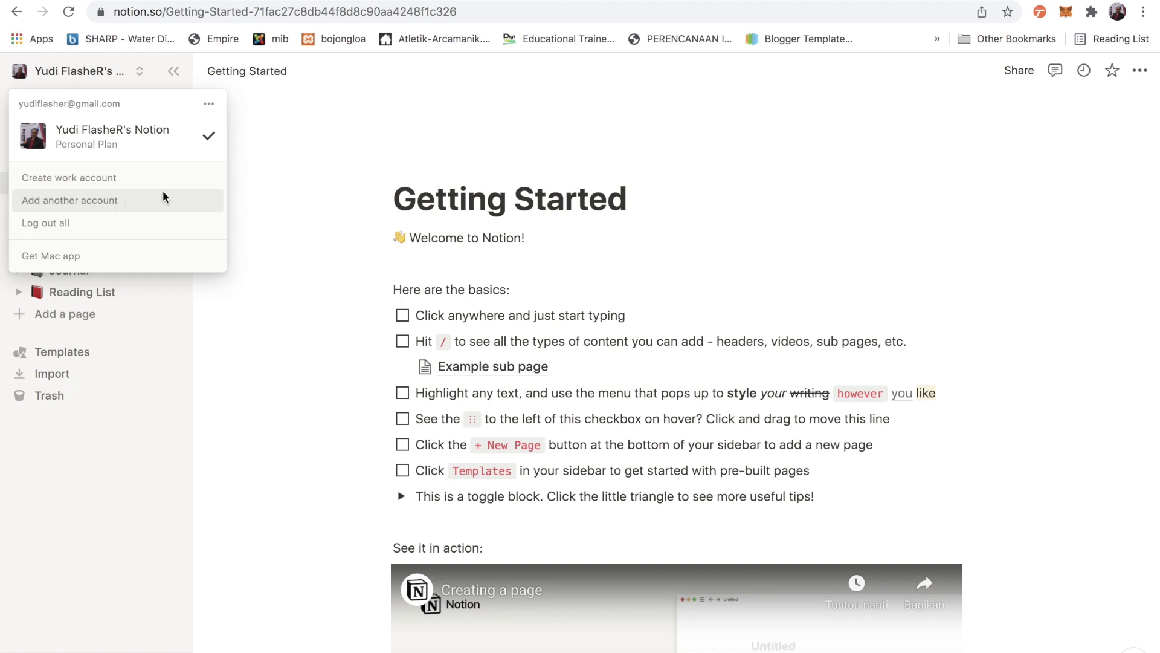
left_click(293, 192)
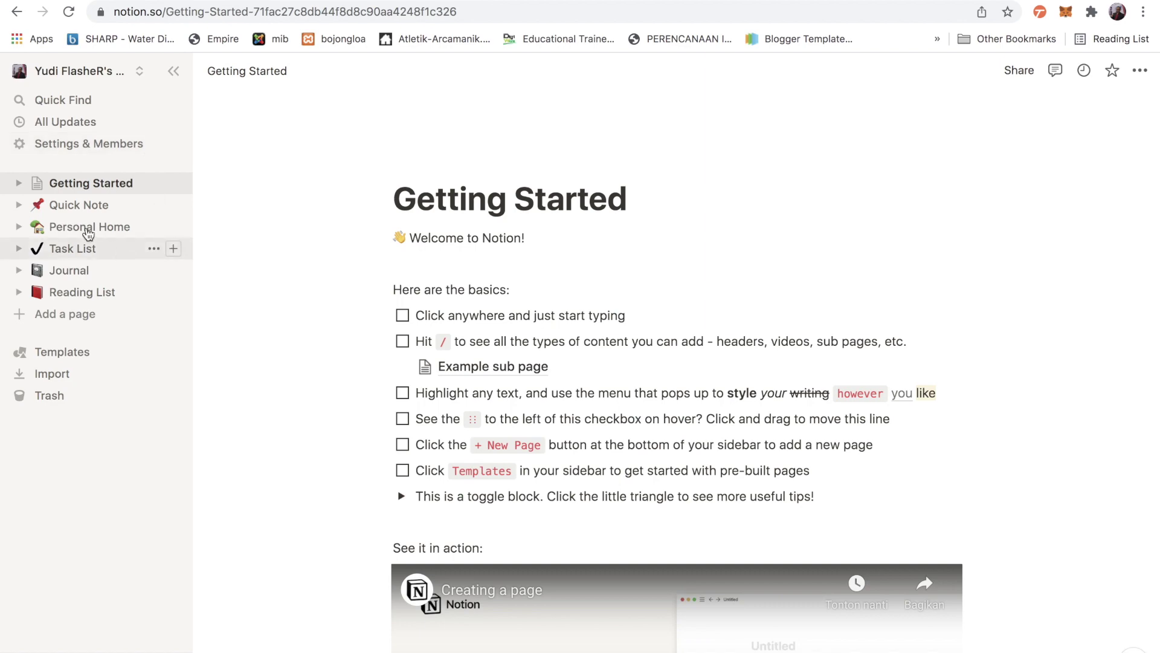
left_click(87, 145)
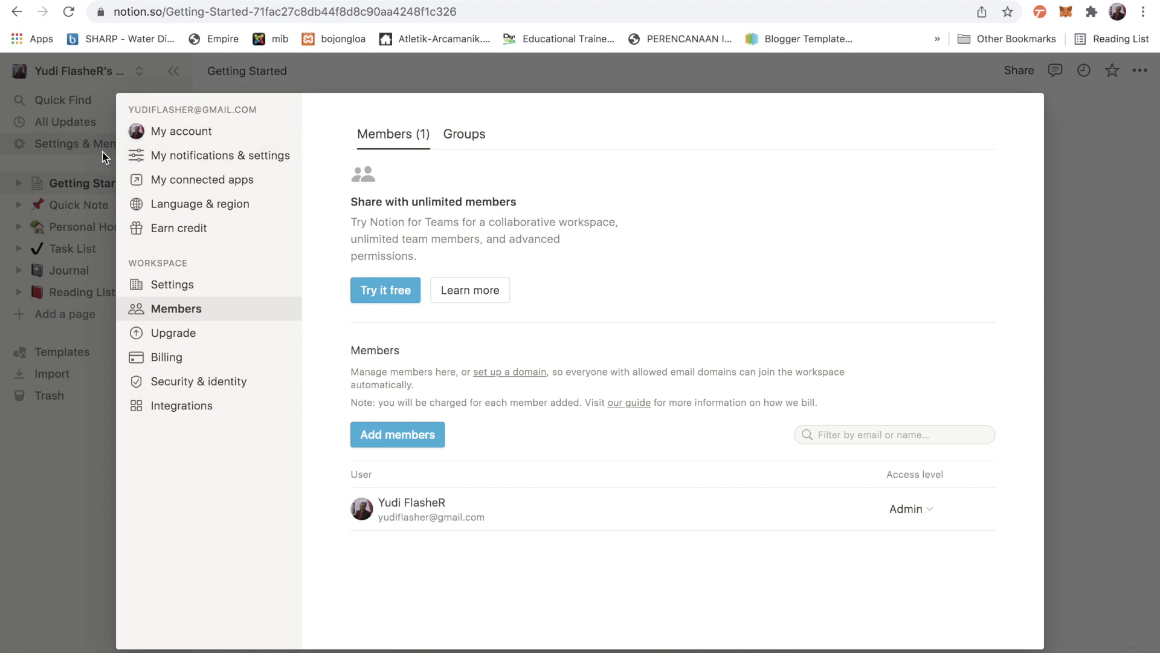
left_click(182, 140)
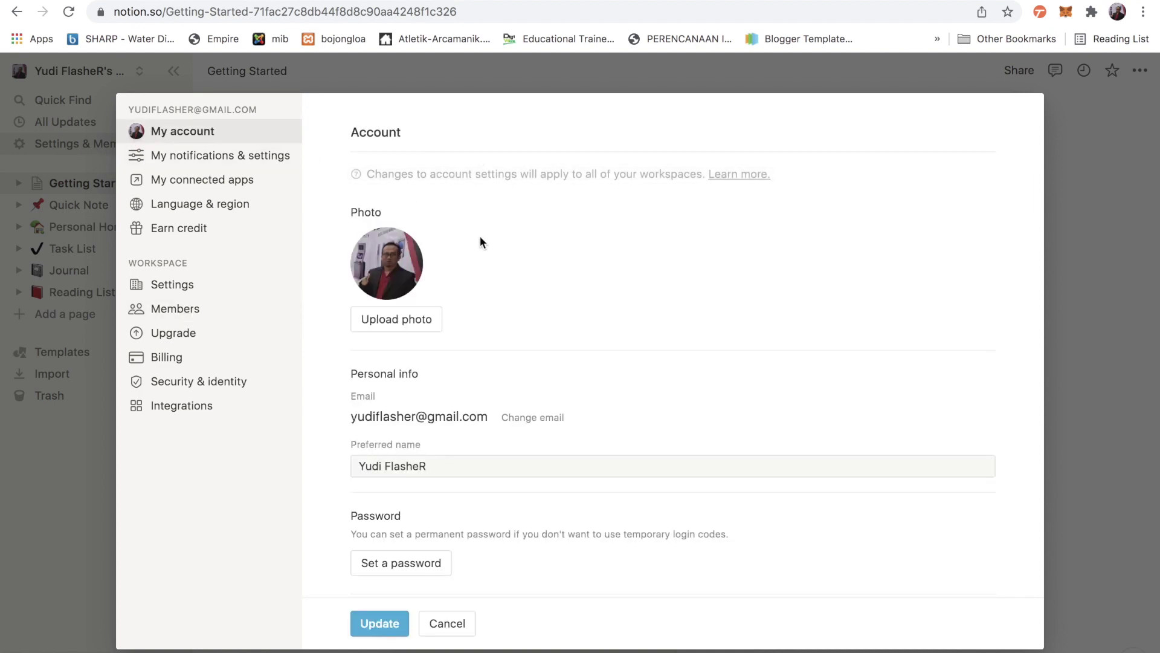
scroll(482, 242, "down", 2)
scroll(572, 260, "down", 3)
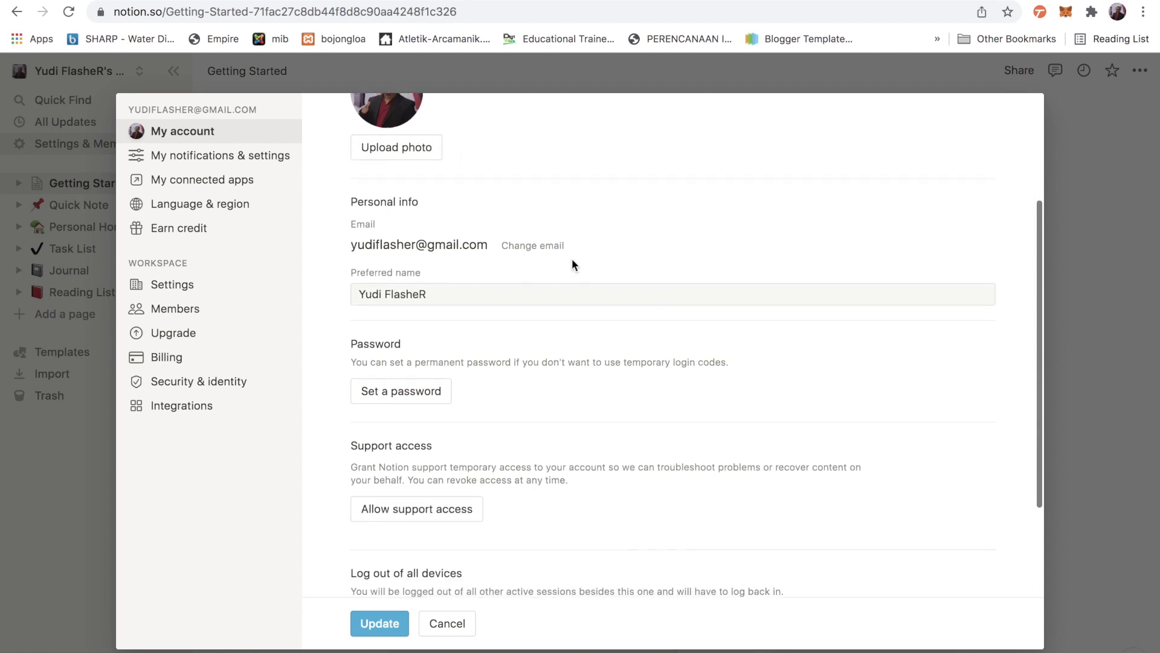
scroll(571, 259, "up", 2)
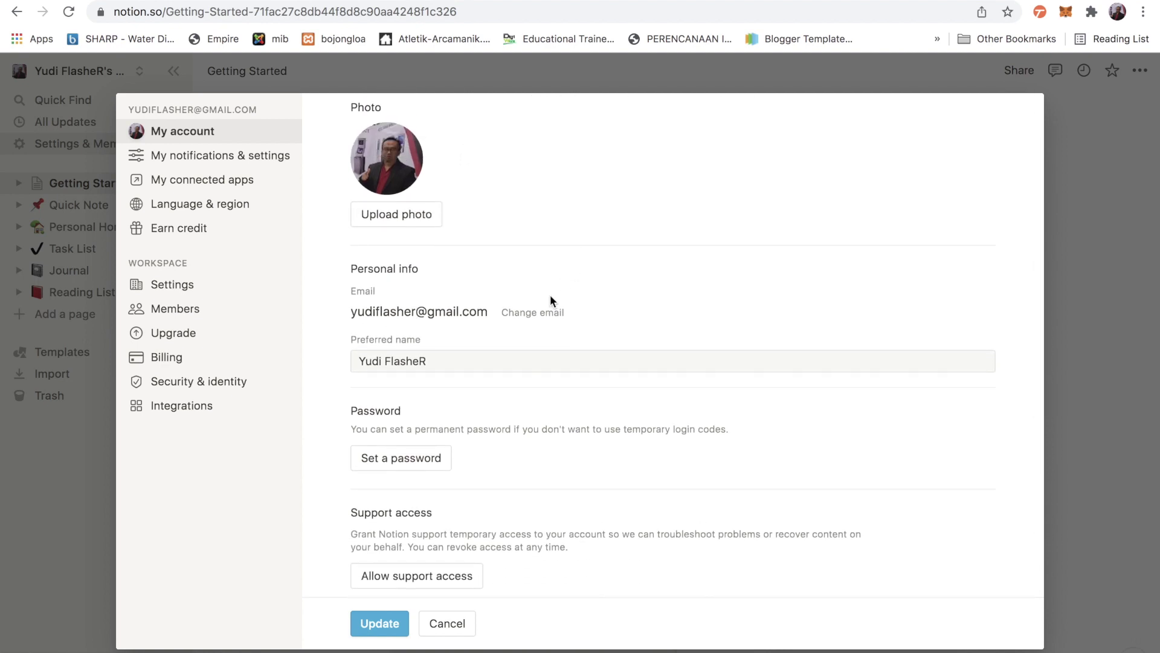
scroll(479, 368, "down", 3)
scroll(479, 367, "up", 5)
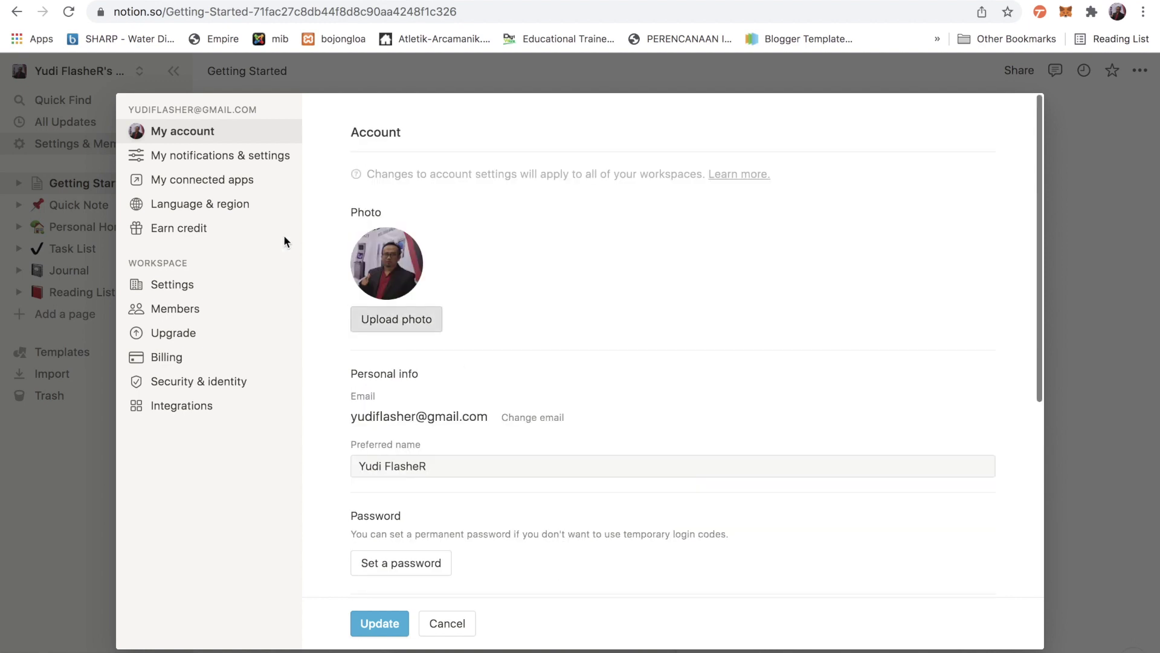
Show the personal notification settings and switch Always send email notifications on and back off.
left_click(243, 162)
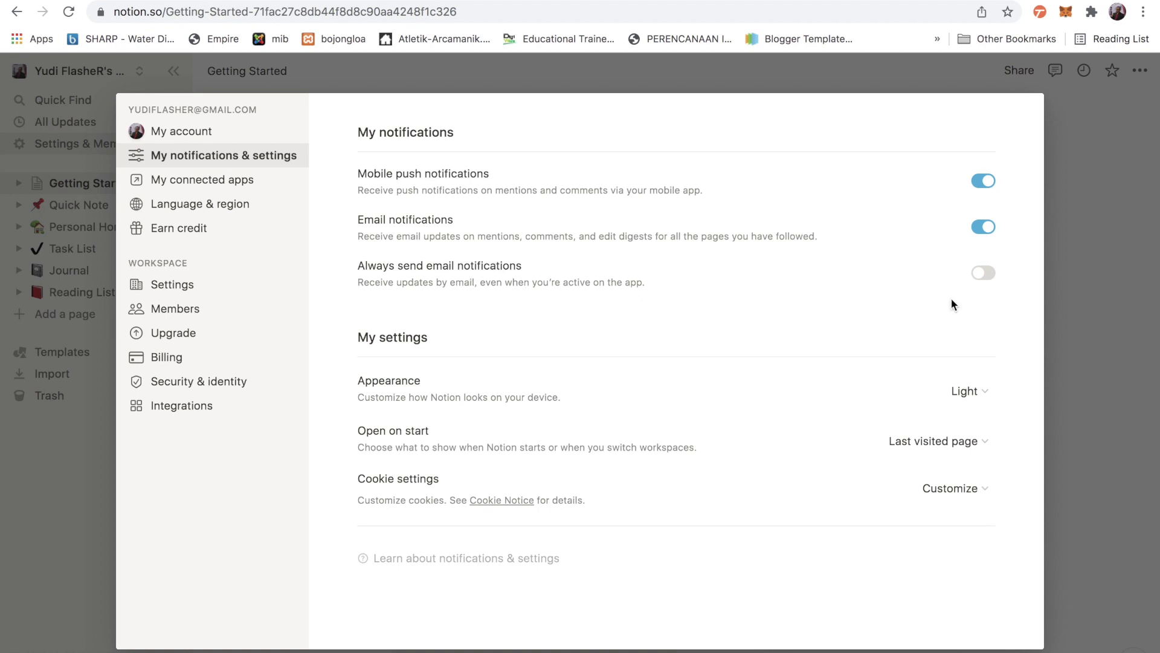
left_click(979, 276)
left_click(980, 277)
Try the Dark appearance and return to Light.
left_click(983, 394)
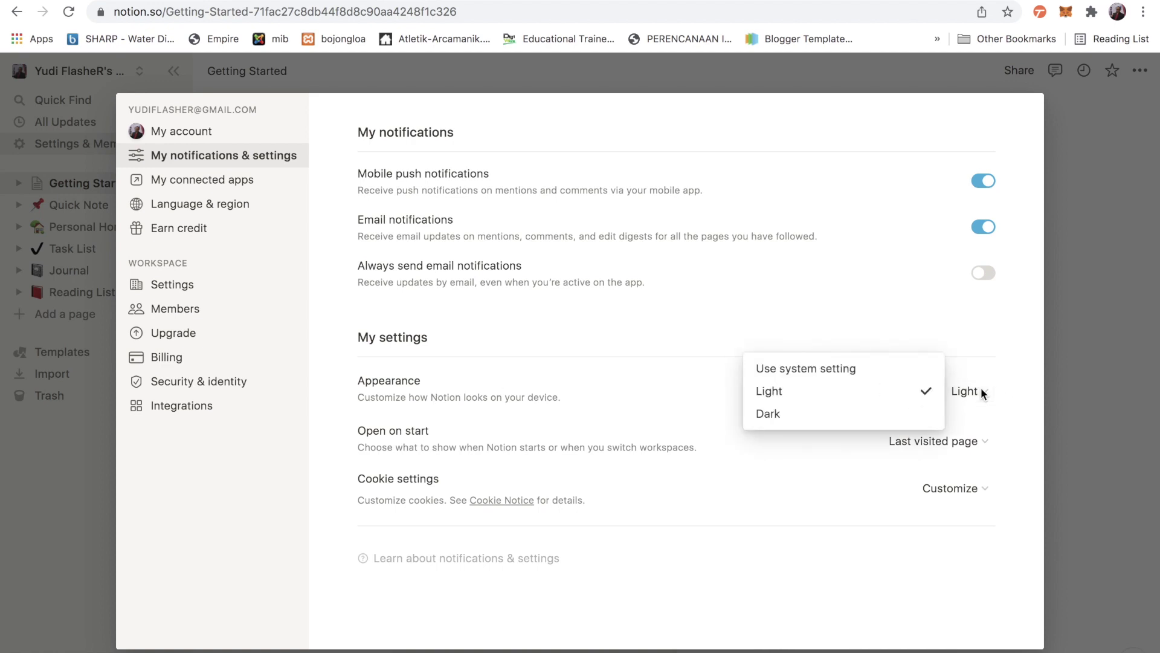
left_click(846, 413)
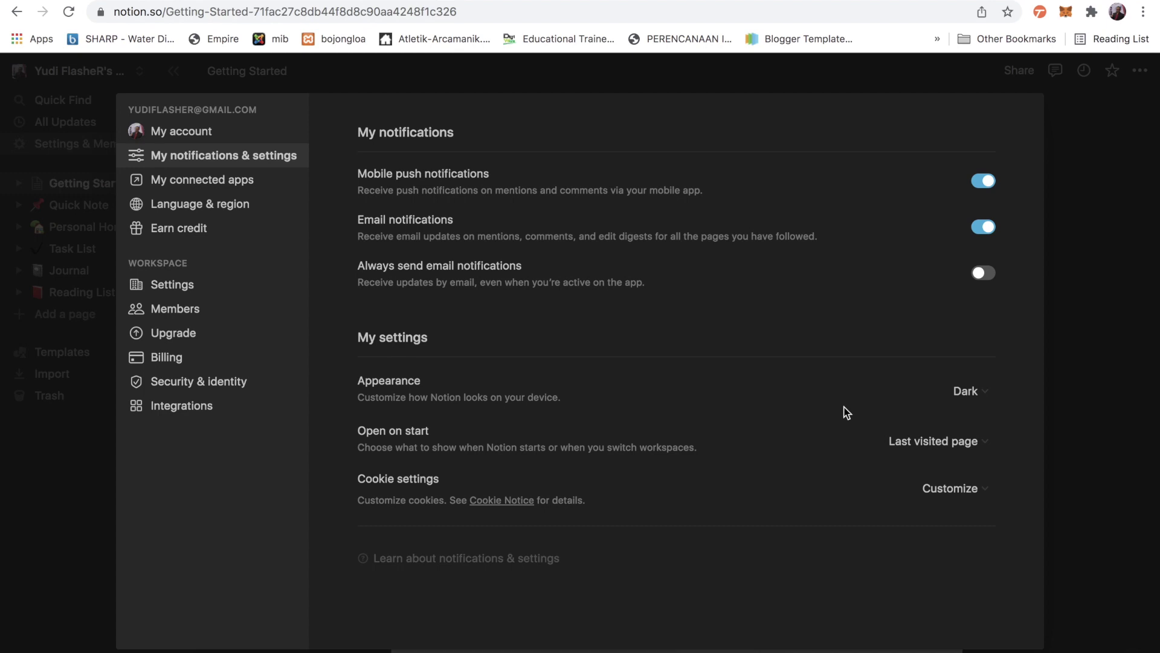
left_click(966, 394)
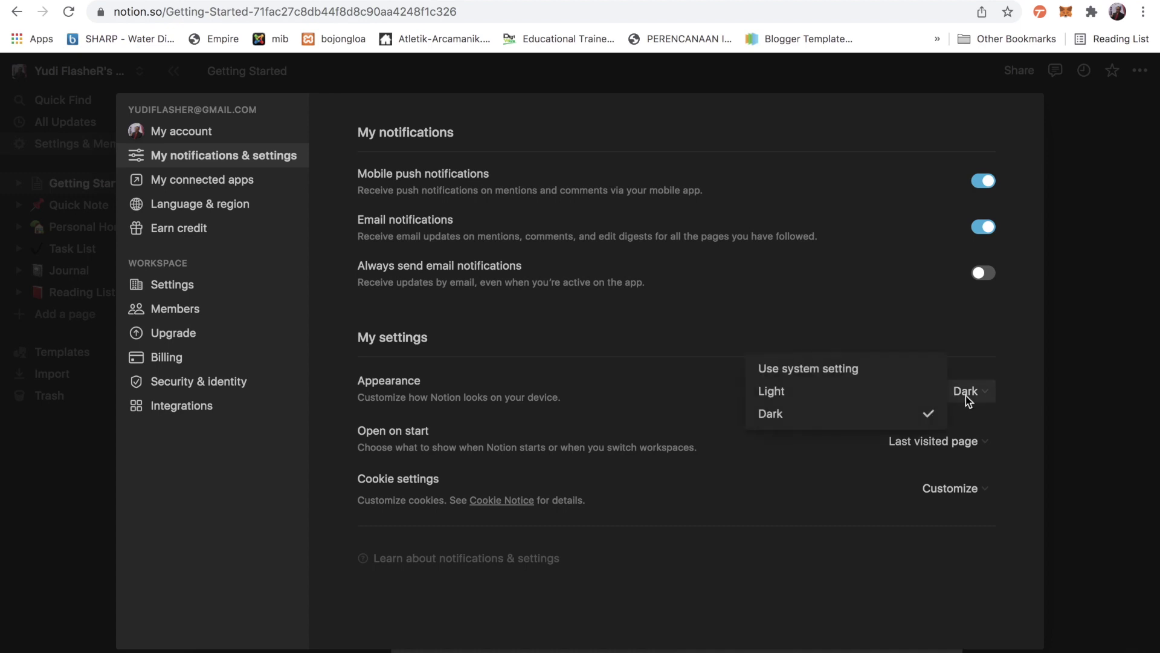
left_click(874, 403)
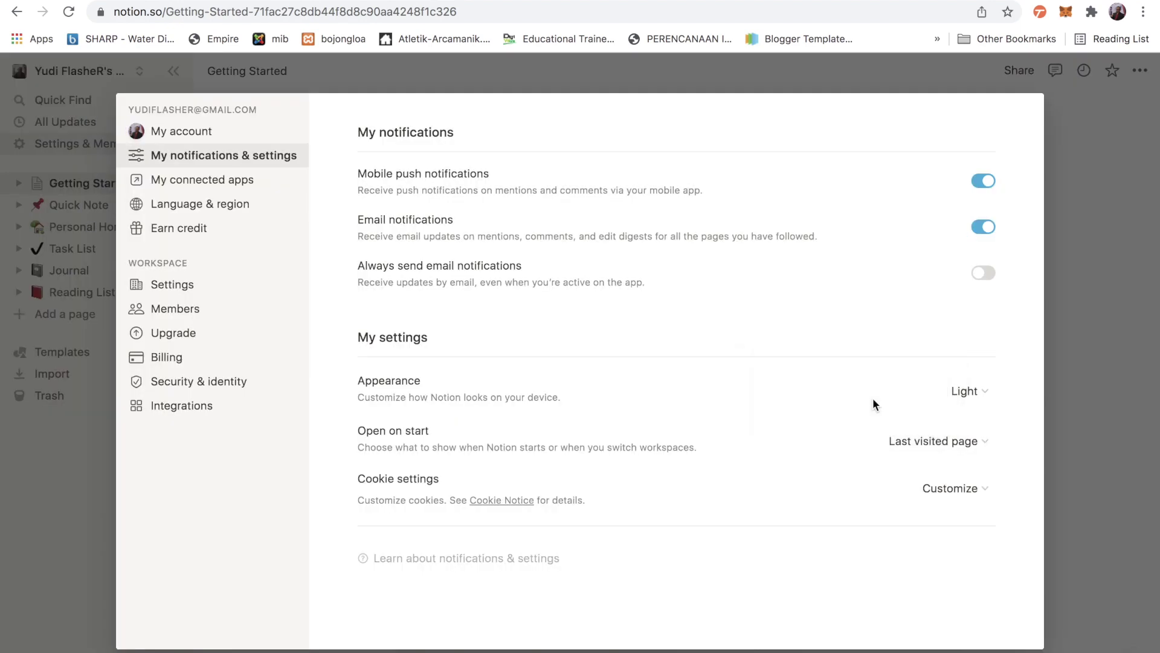
Set the appearance to Dark in the personal settings.
left_click(967, 391)
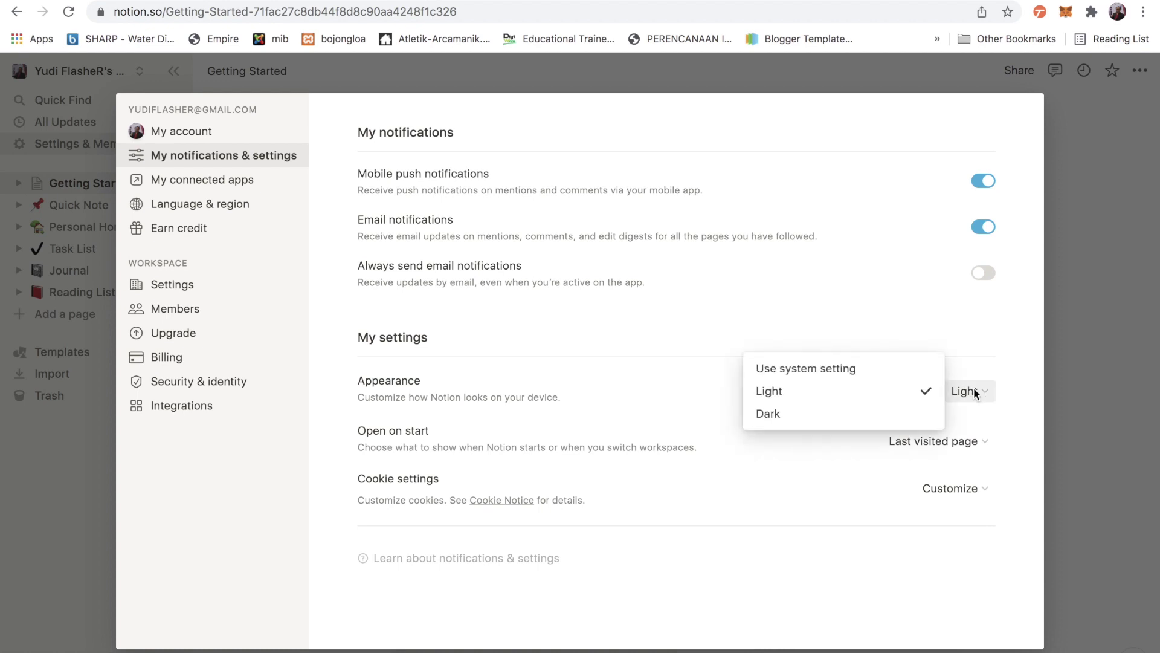
left_click(839, 414)
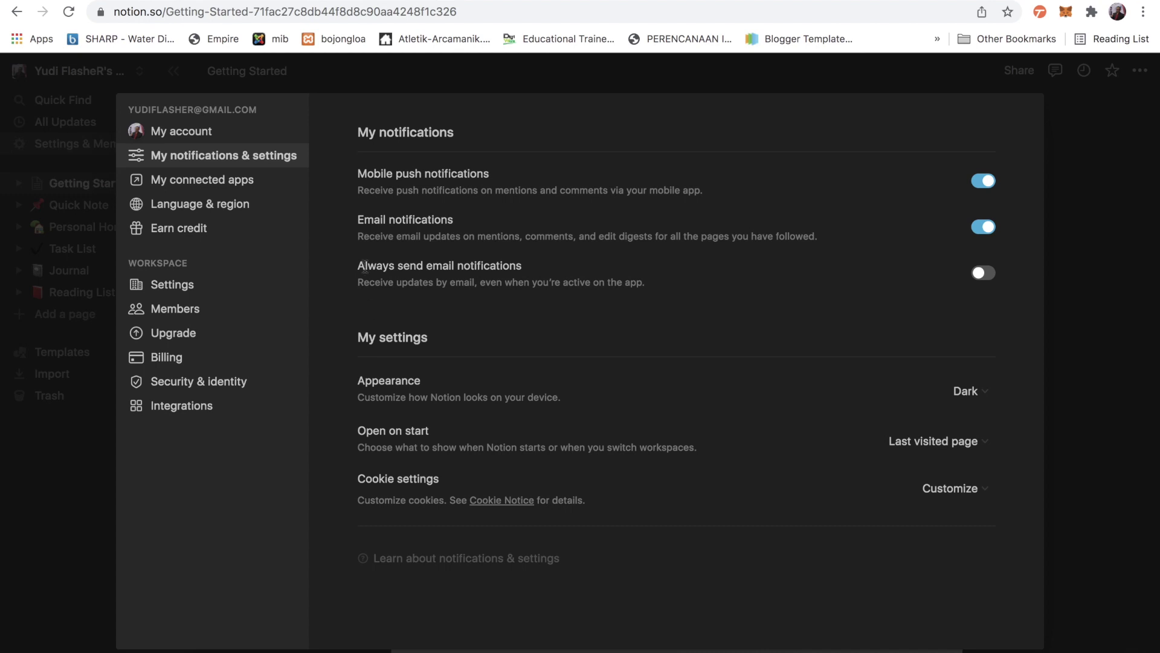
Review the connected apps, the interface language choices and the ways to earn credit, keeping English as the language.
left_click(223, 182)
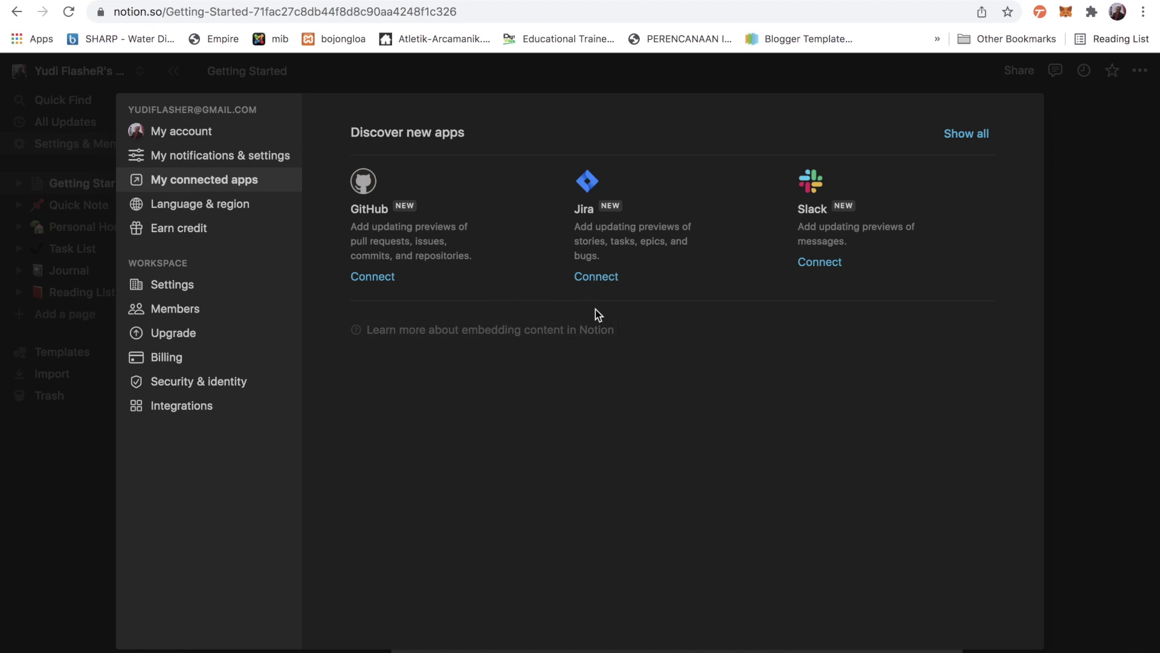
left_click(224, 208)
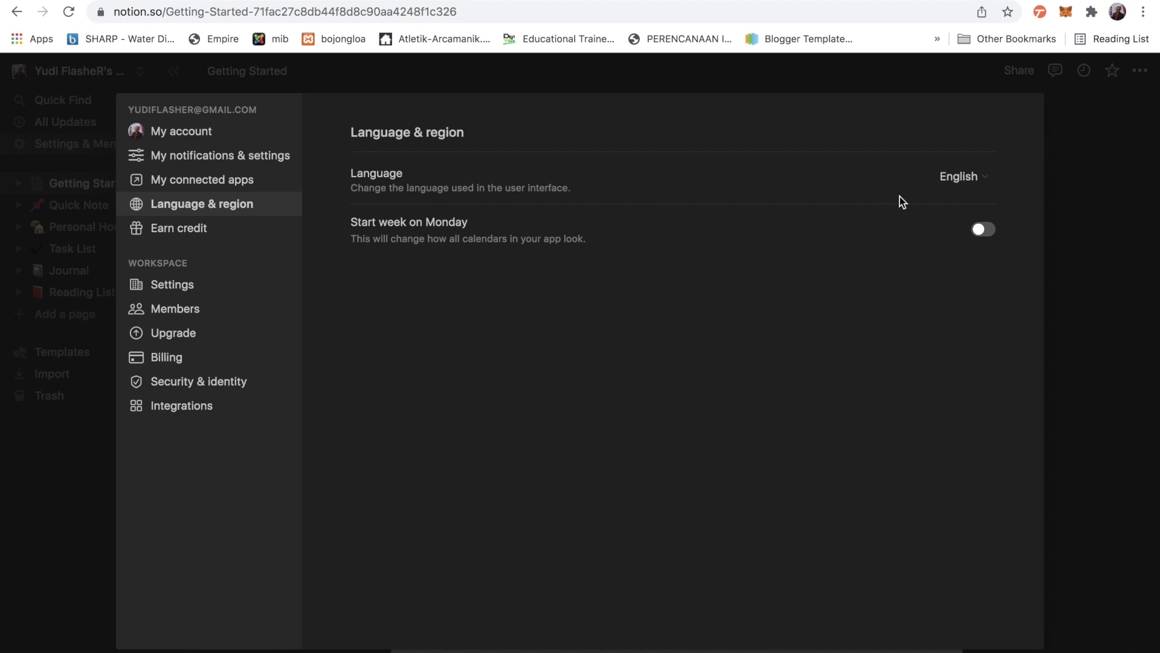
left_click(961, 181)
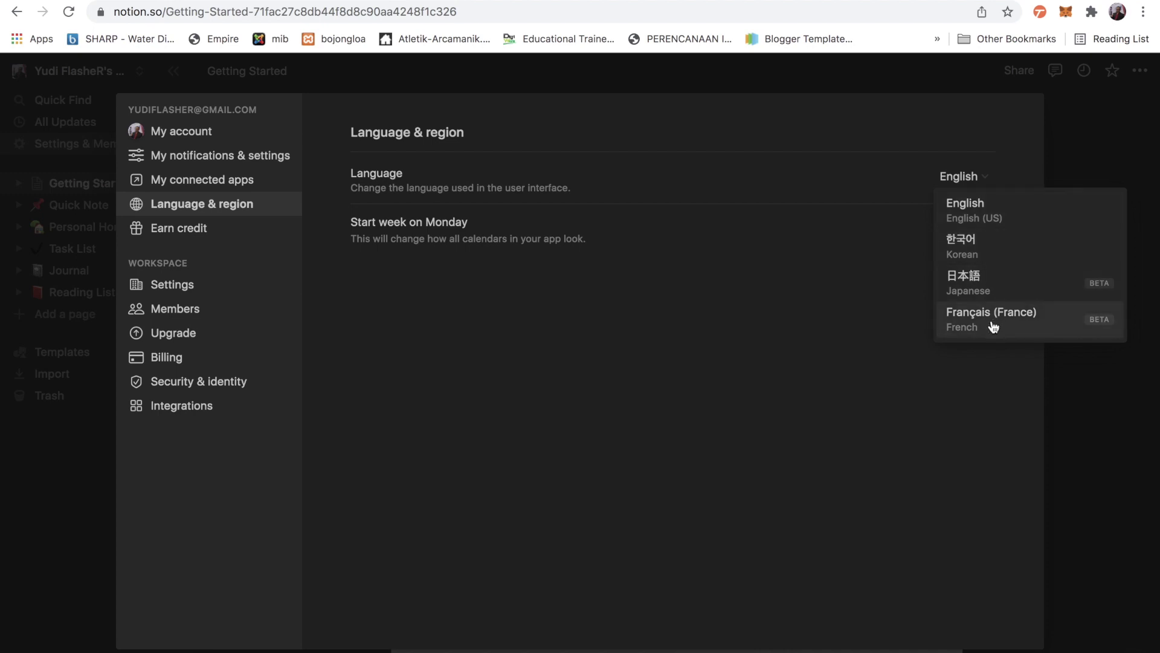
left_click(972, 212)
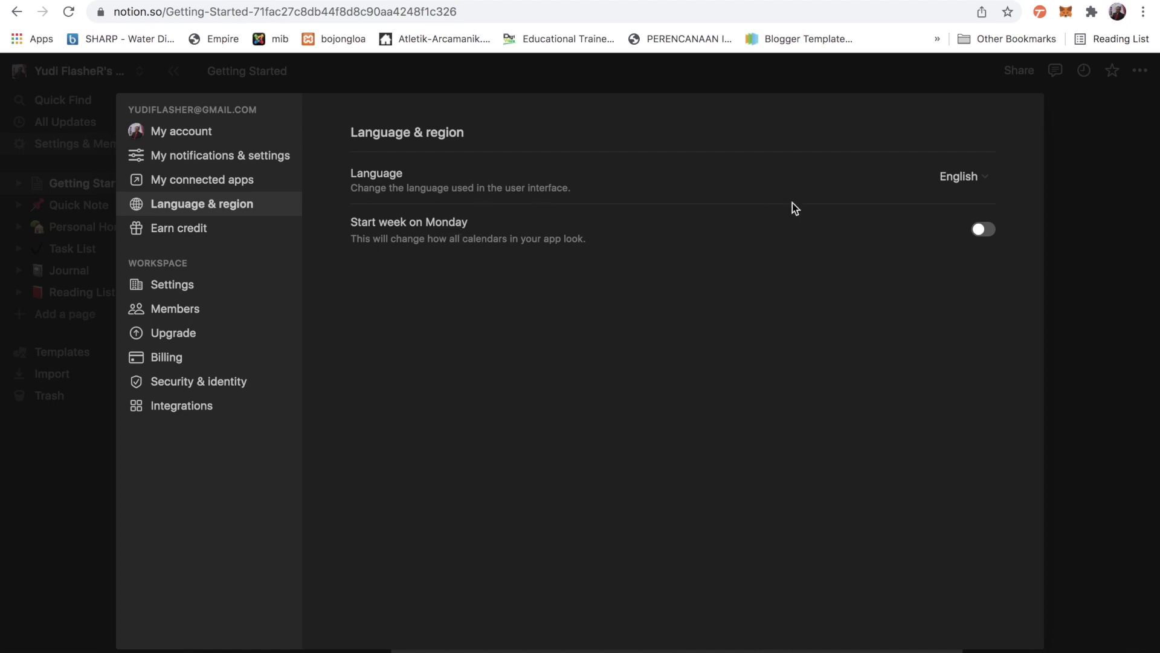
left_click(182, 231)
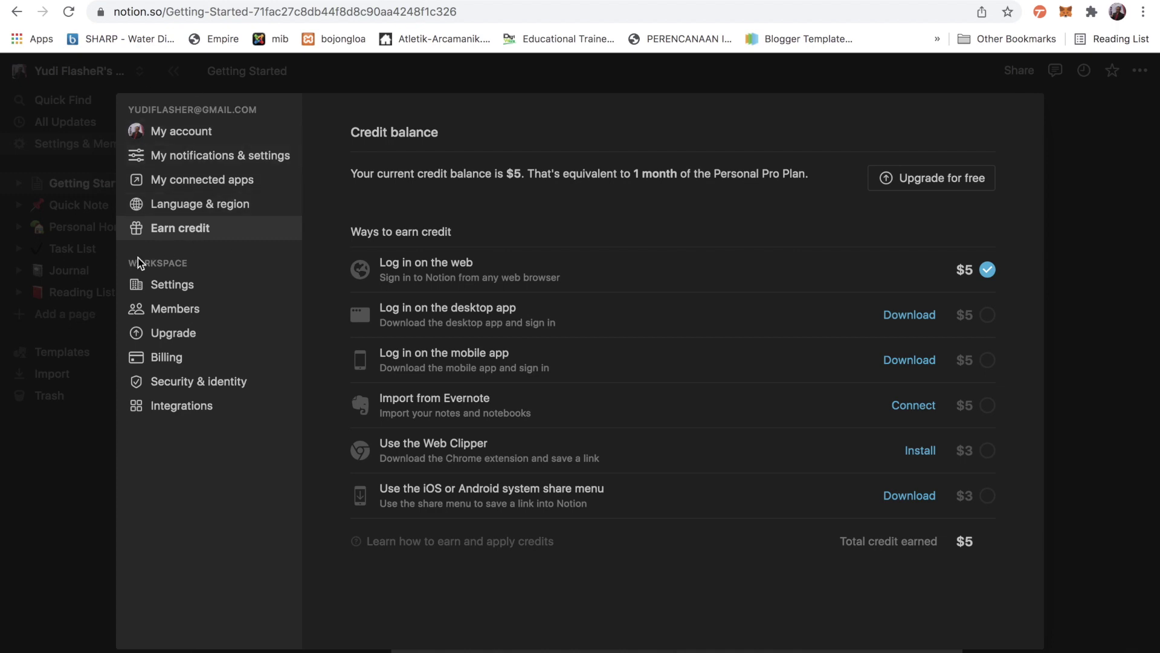
In the workspace settings, replace the last word of the workspace name with "Journey".
left_click(177, 288)
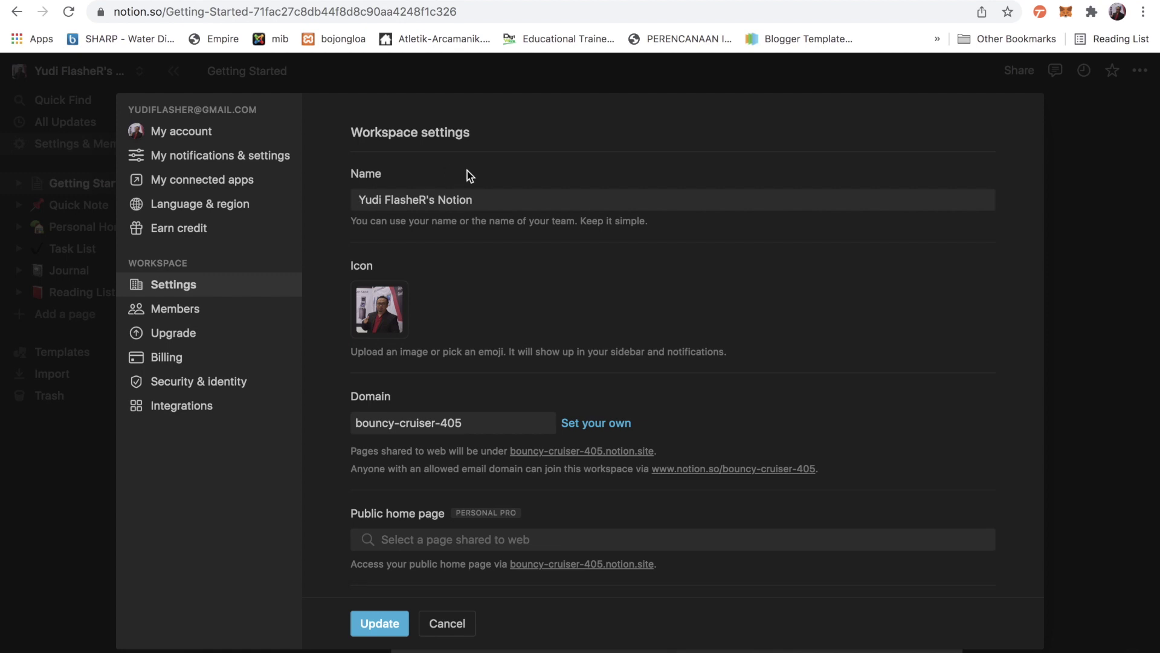
left_click(502, 196)
key("BackSpace")
key("BackSpace")
key("BackSpace")
key("BackSpace")
key("BackSpace")
key("BackSpace")
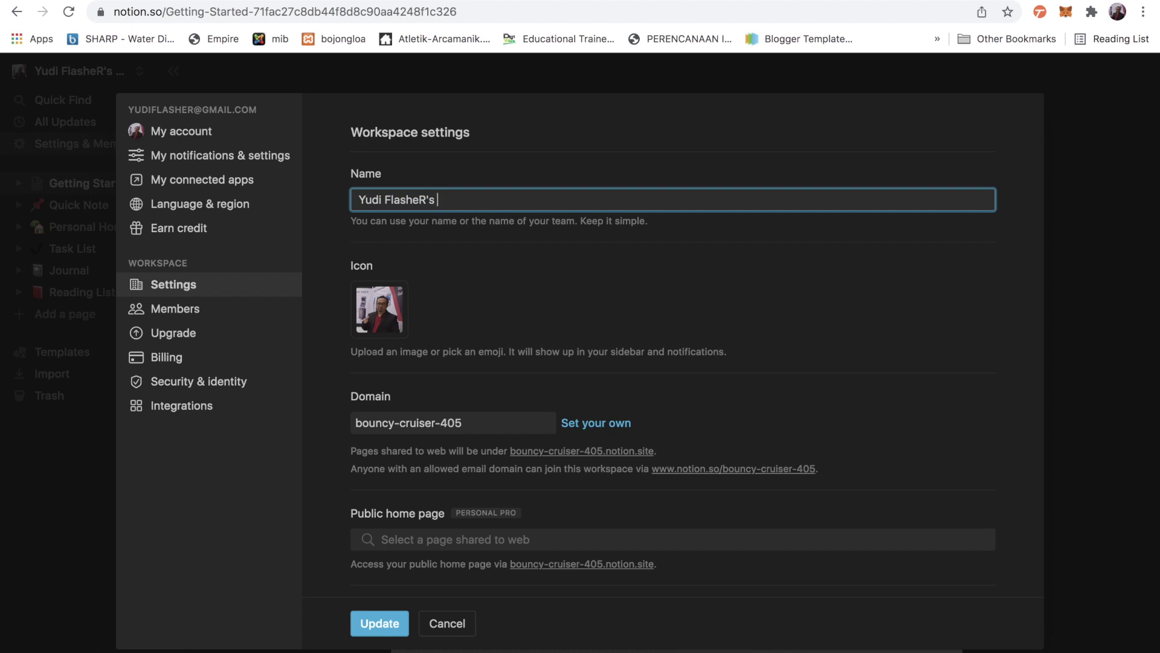
type("Journey")
left_click(546, 264)
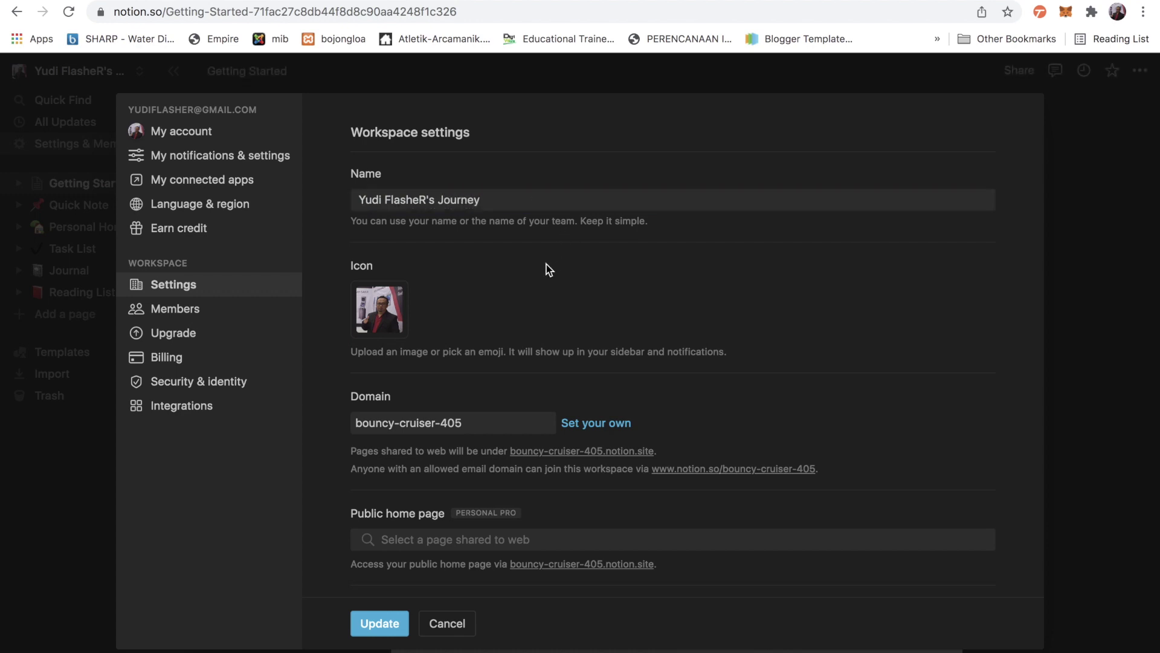
Browse the emoji choices for the workspace icon and close the picker, keeping the current picture.
scroll(547, 263, "down", 1)
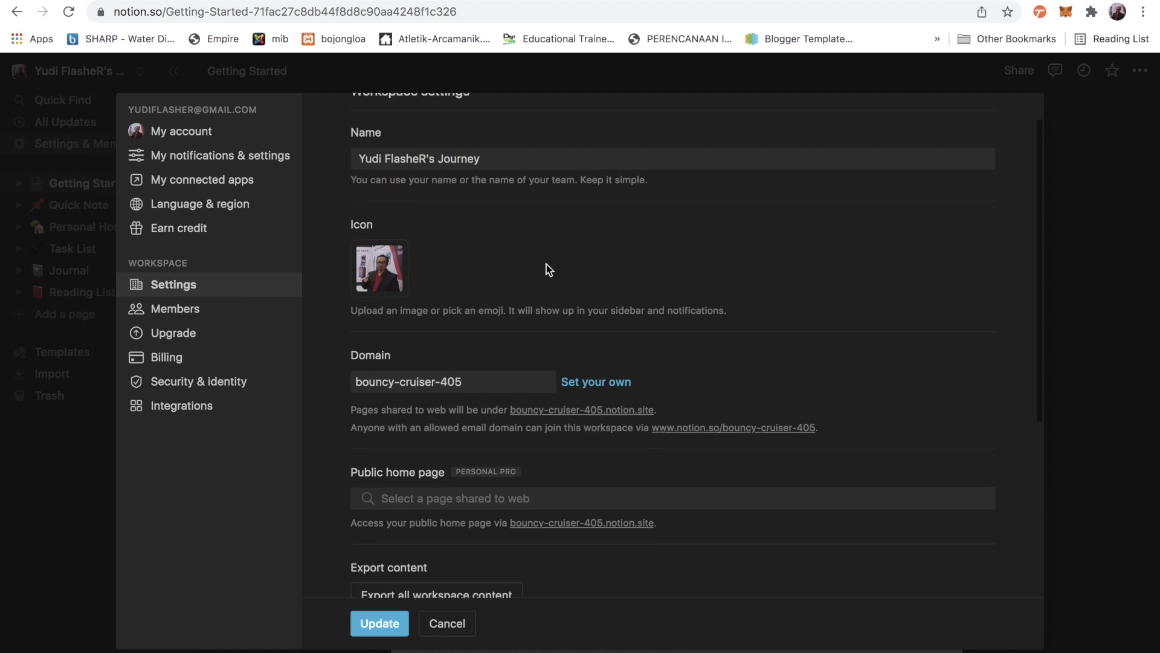
left_click(381, 283)
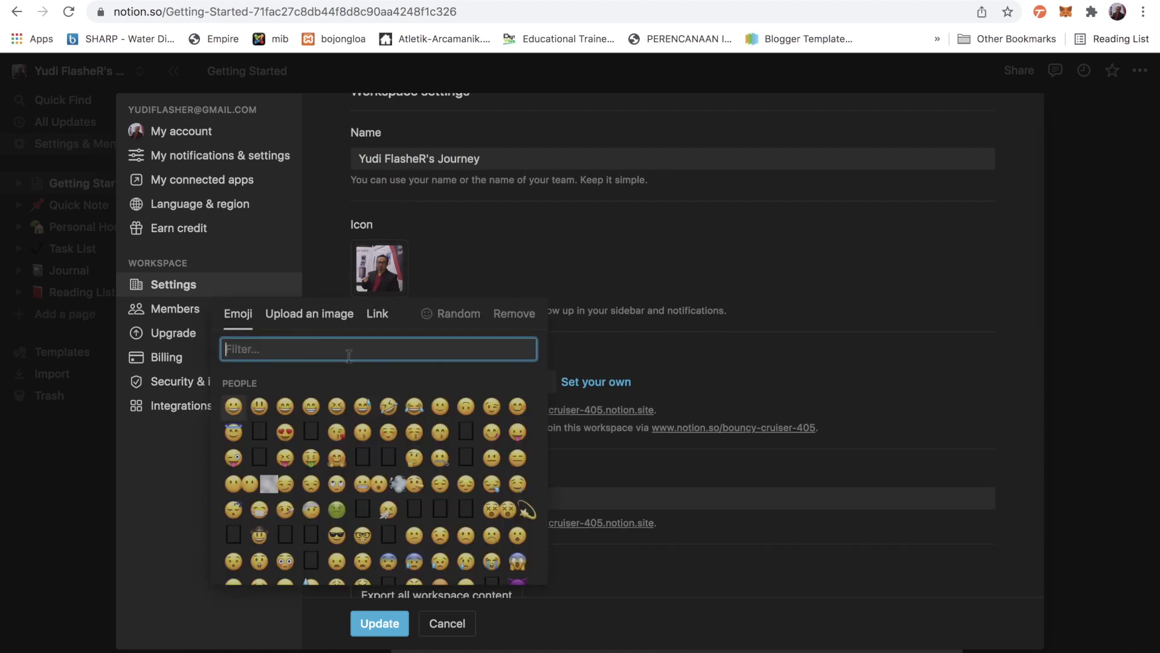
scroll(411, 417, "down", 4)
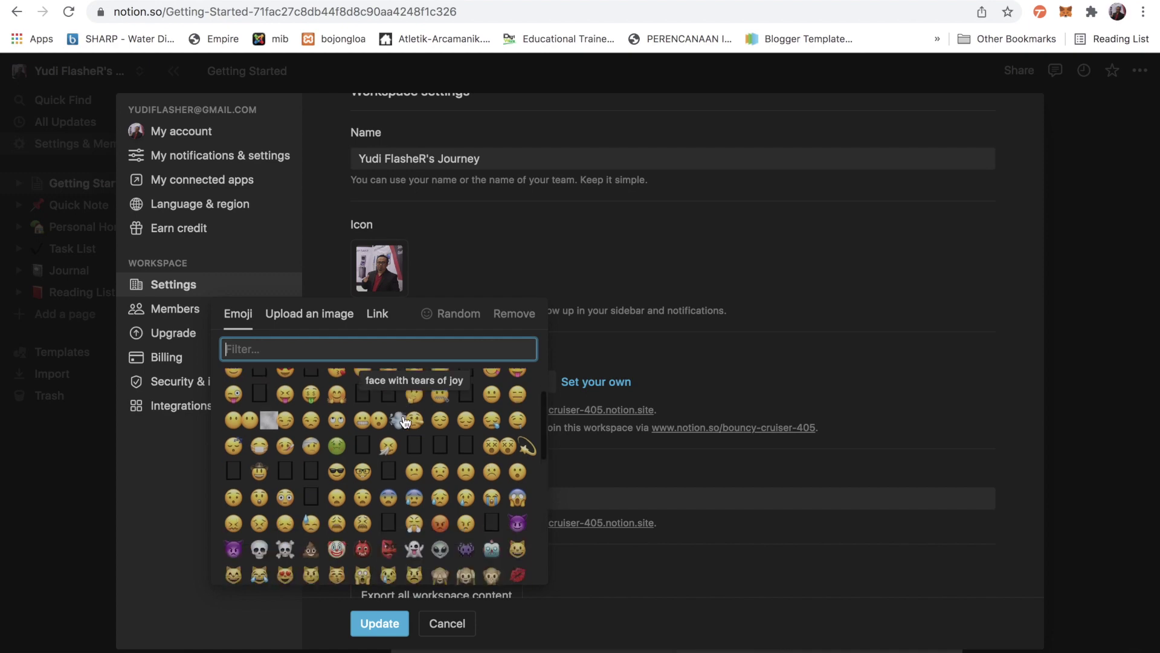
scroll(405, 421, "down", 5)
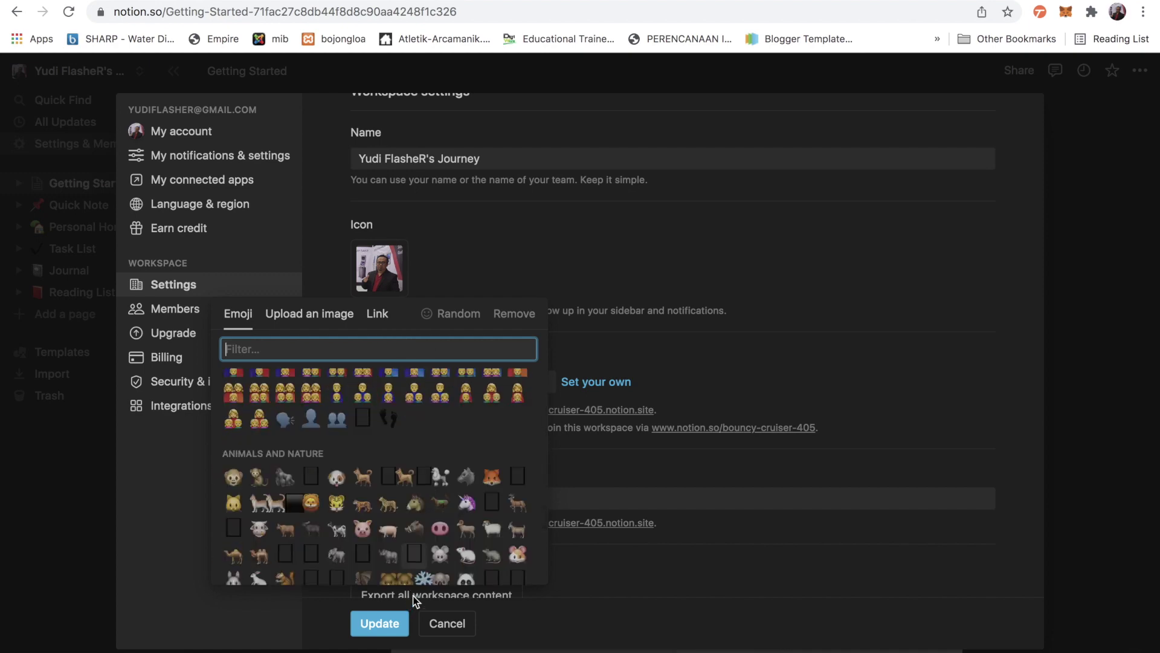
scroll(426, 507, "down", 15)
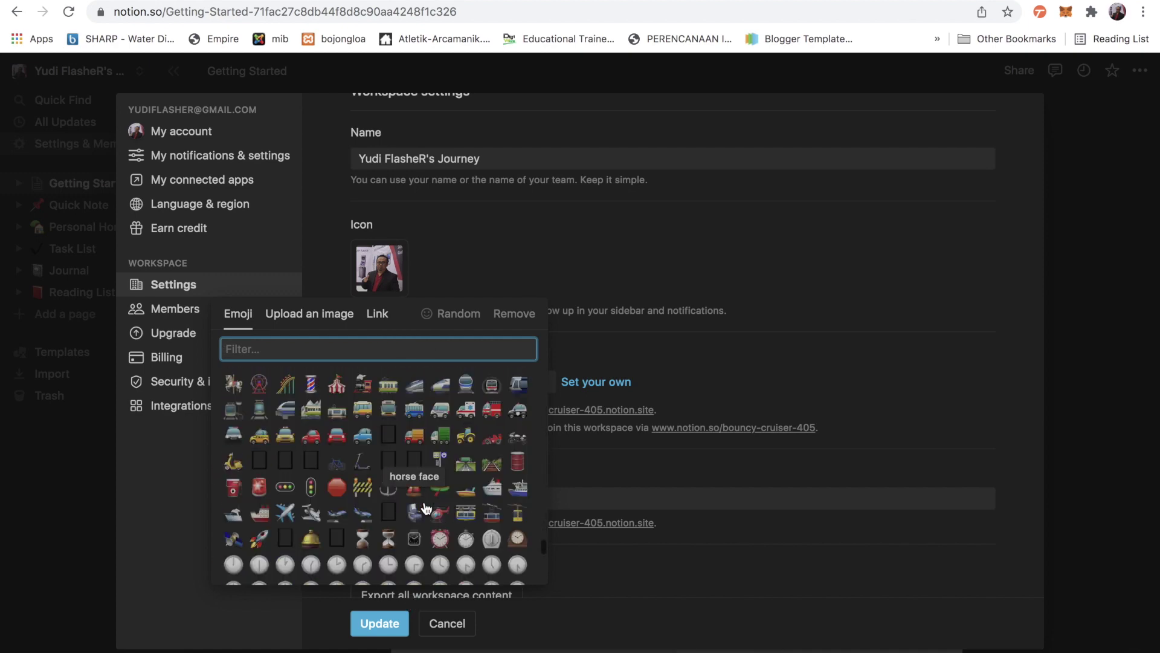
scroll(426, 507, "down", 8)
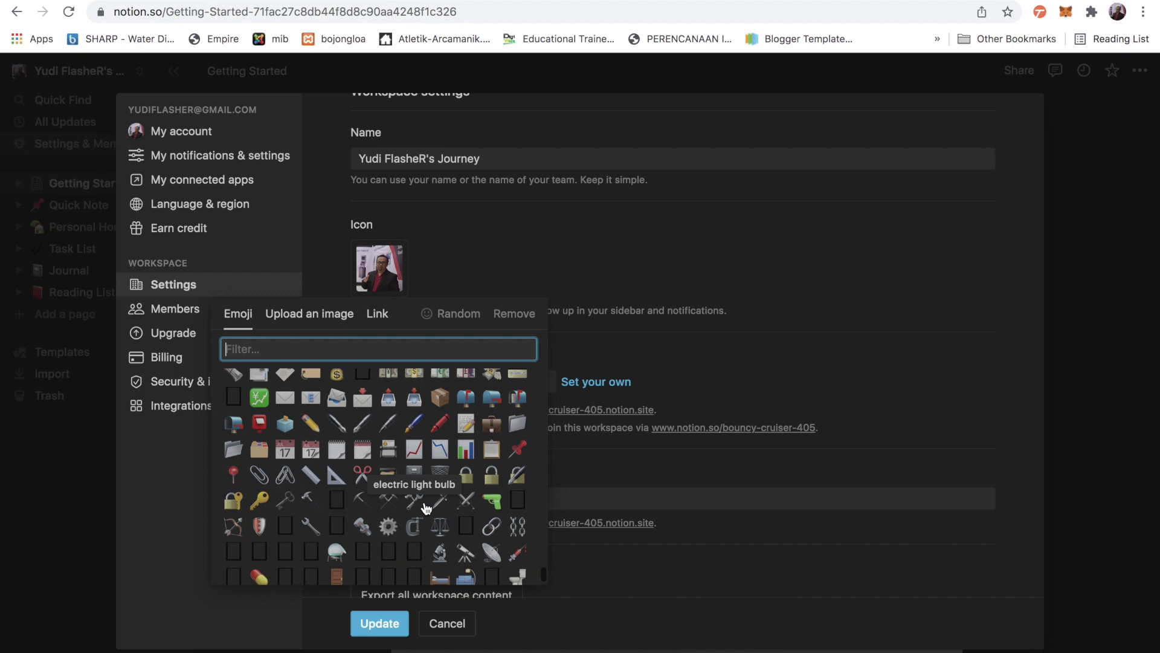
left_click(373, 633)
Review the domain, public home page, export and deletion options, and save the workspace settings.
scroll(556, 357, "down", 2)
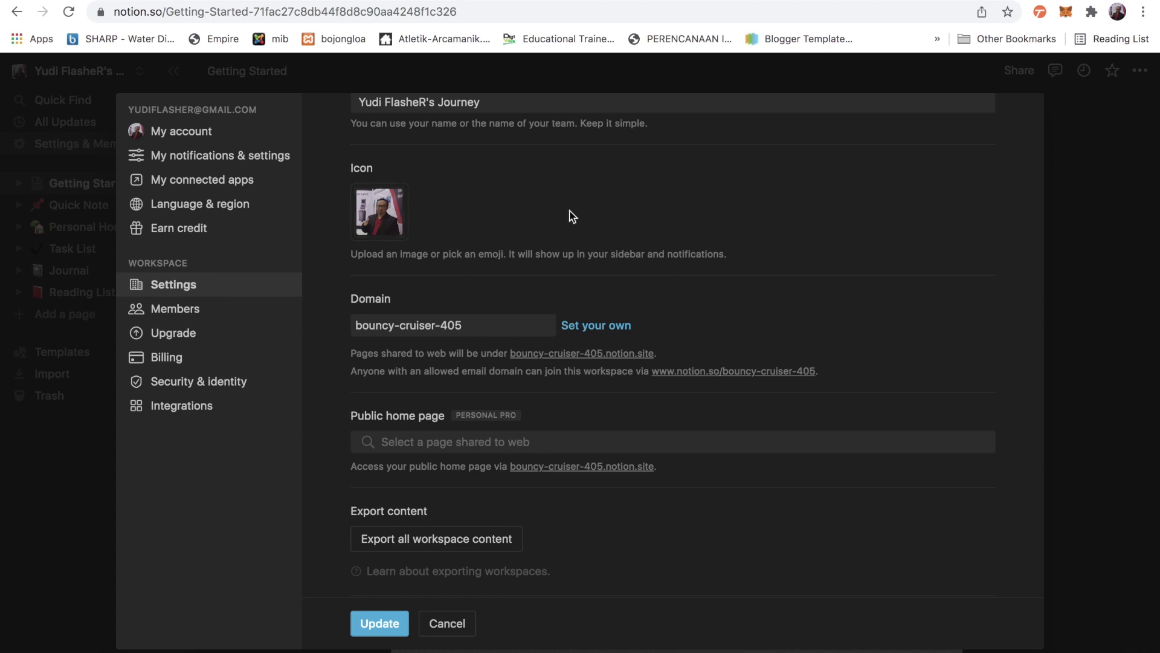
scroll(543, 348, "down", 2)
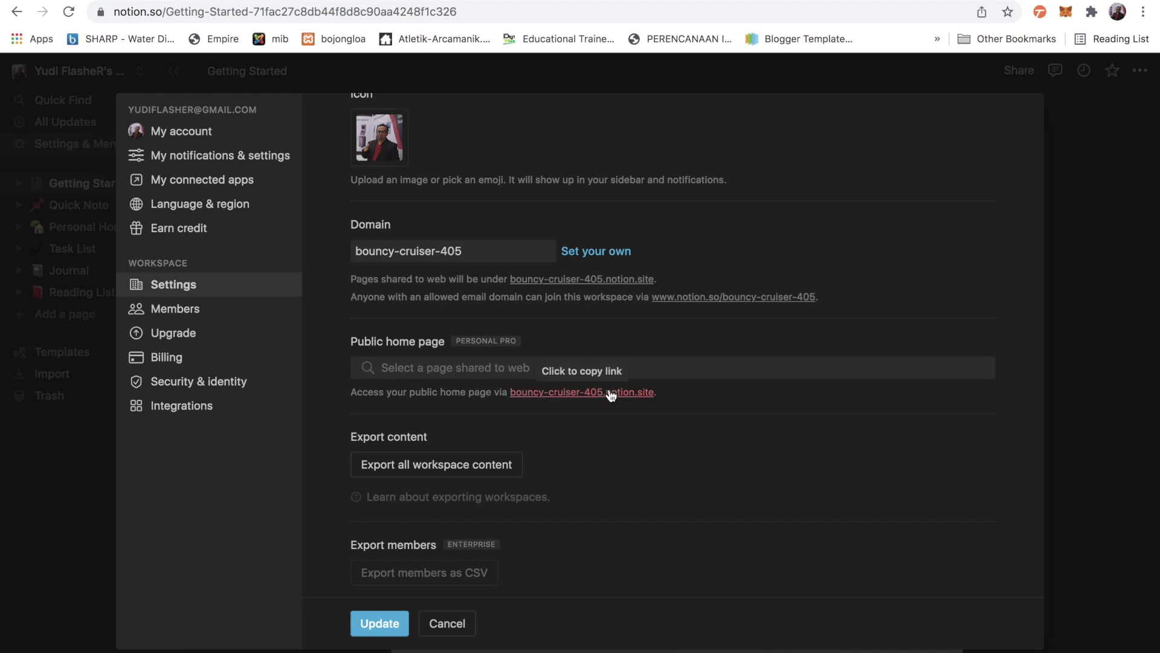
scroll(769, 392, "down", 4)
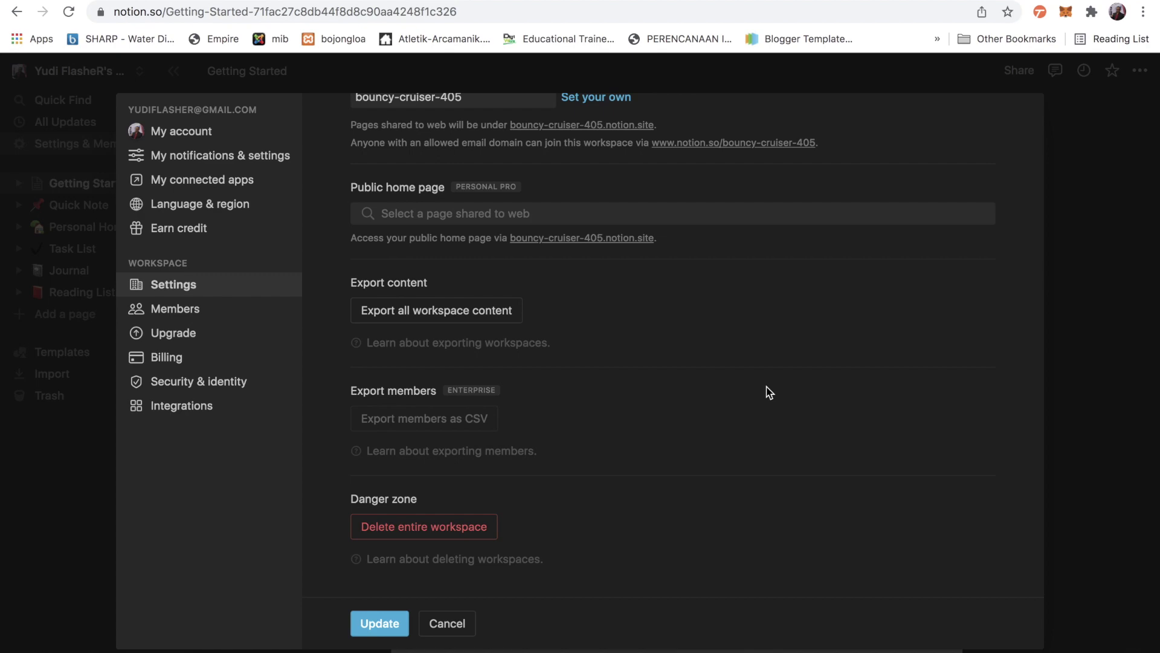
left_click(381, 624)
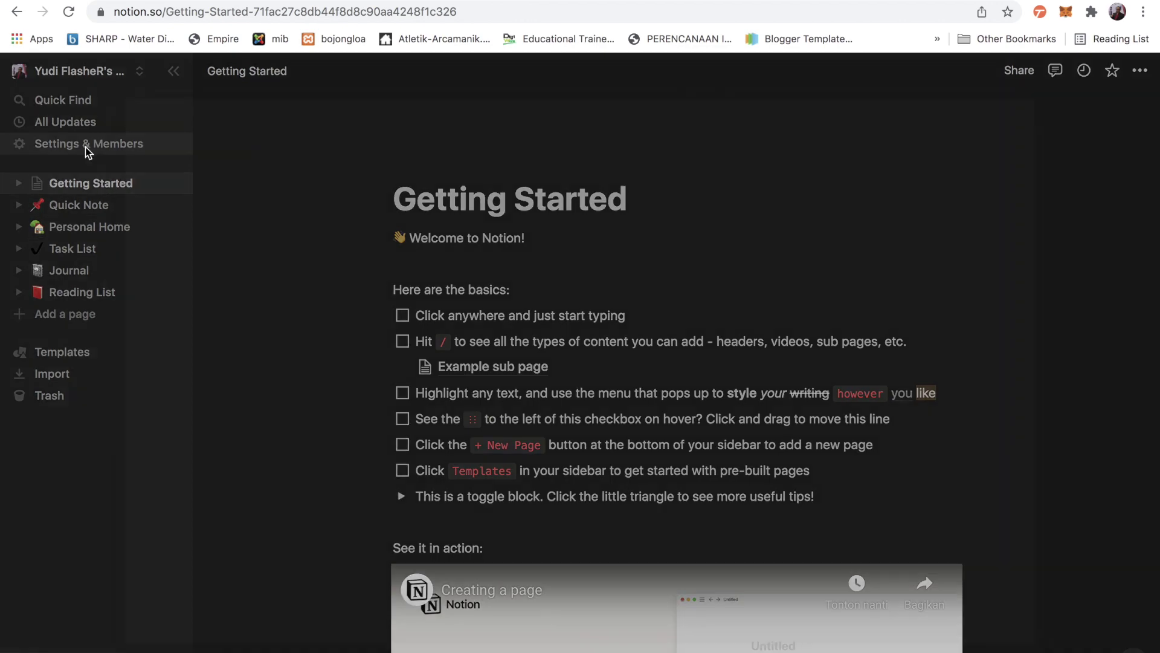
Review the workspace's members, upgrade plans, billing and integrations, and close the settings.
left_click(88, 151)
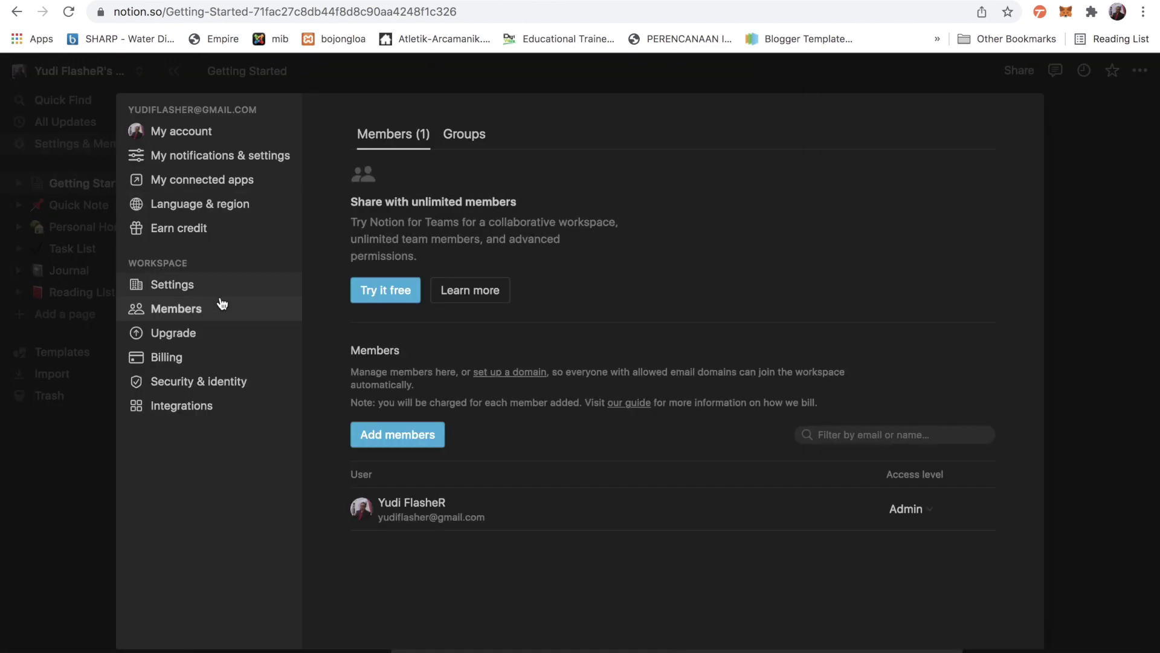
left_click(184, 336)
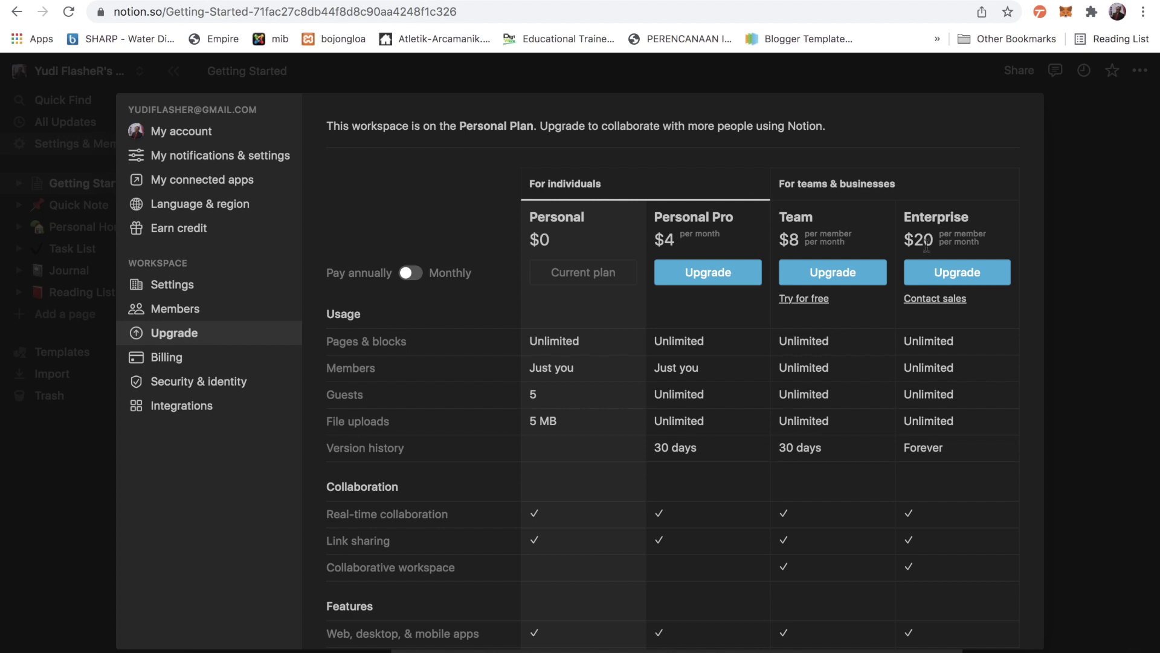
left_click(173, 357)
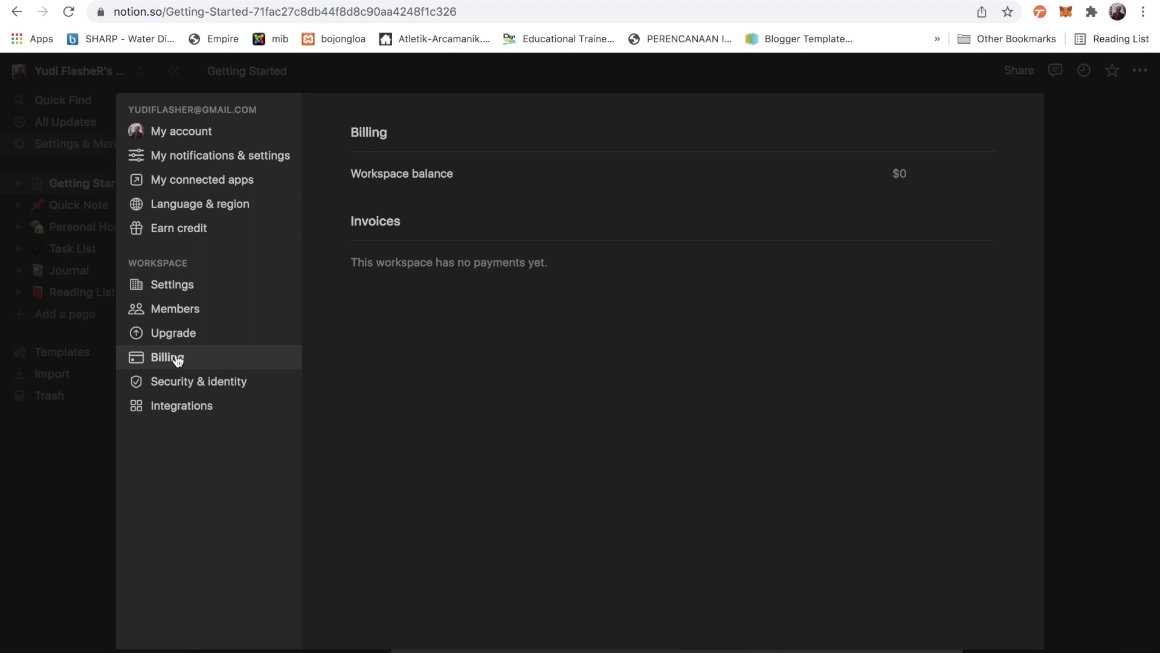
left_click(191, 403)
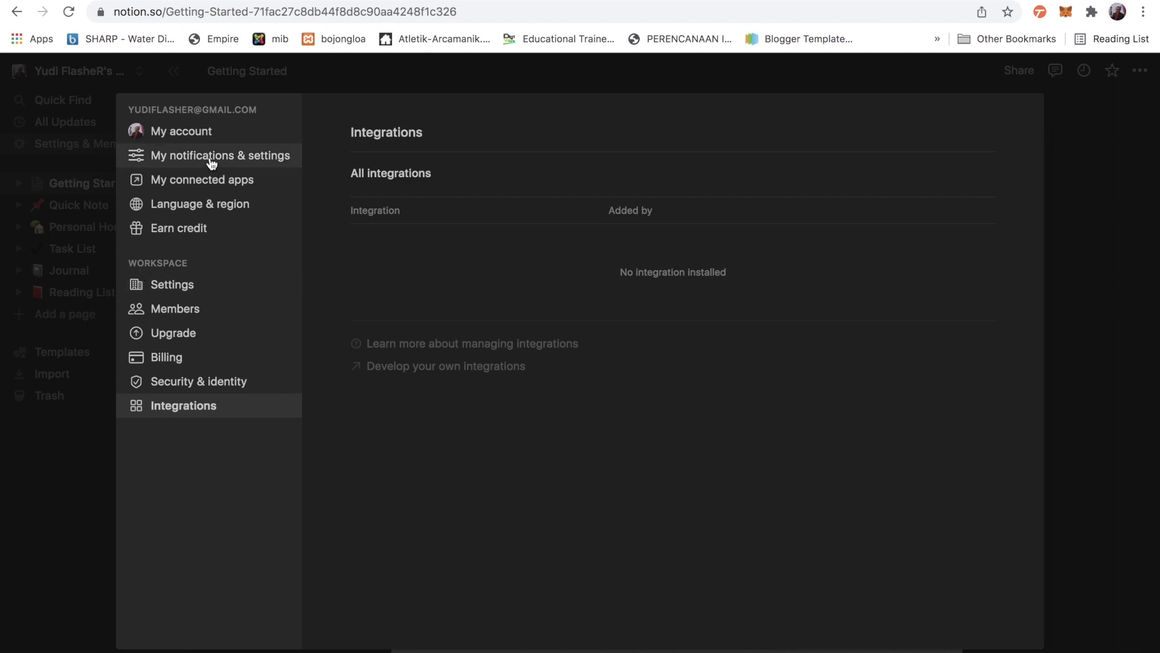
left_click(1088, 132)
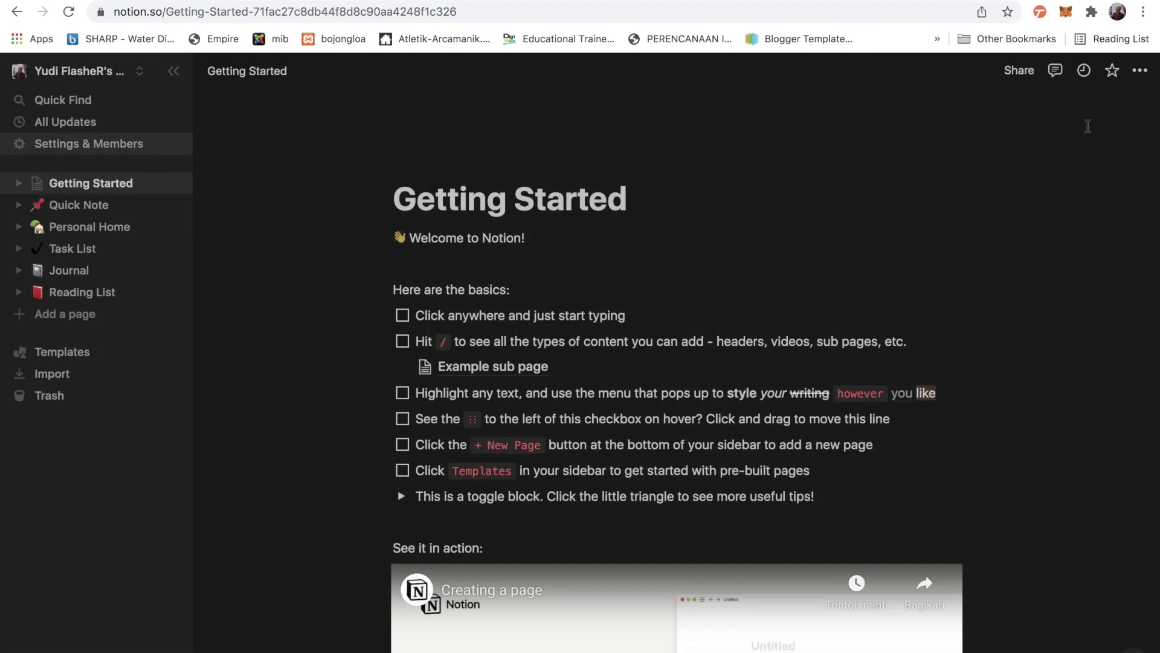
scroll(822, 220, "down", 3)
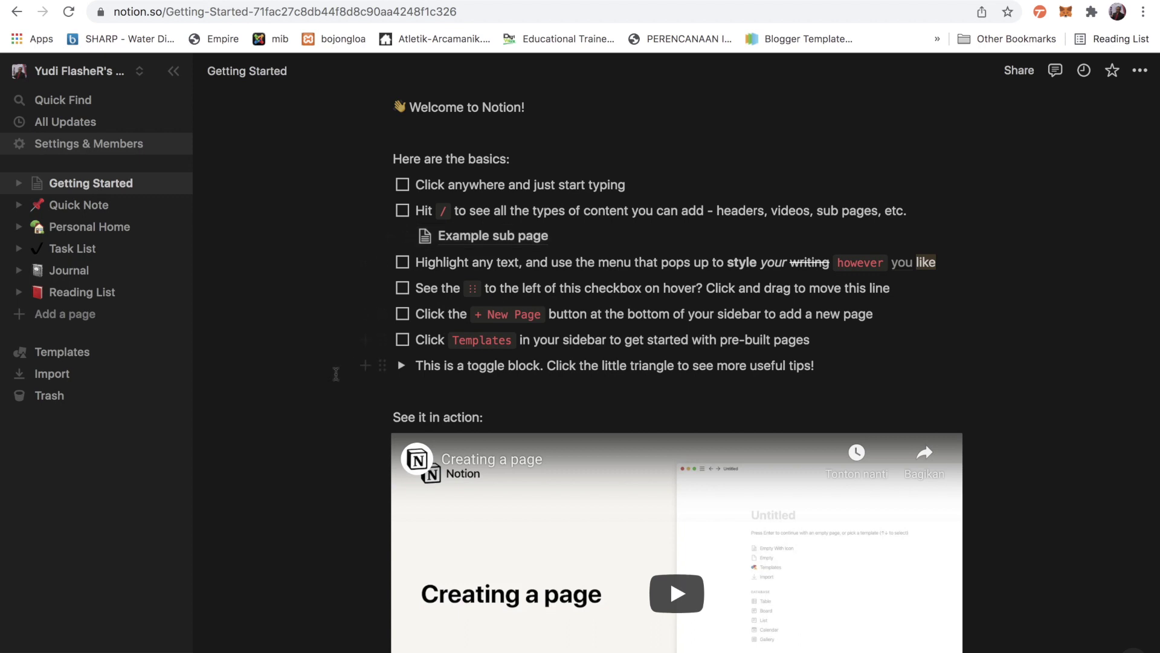
scroll(325, 328, "up", 3)
scroll(325, 328, "up", 1)
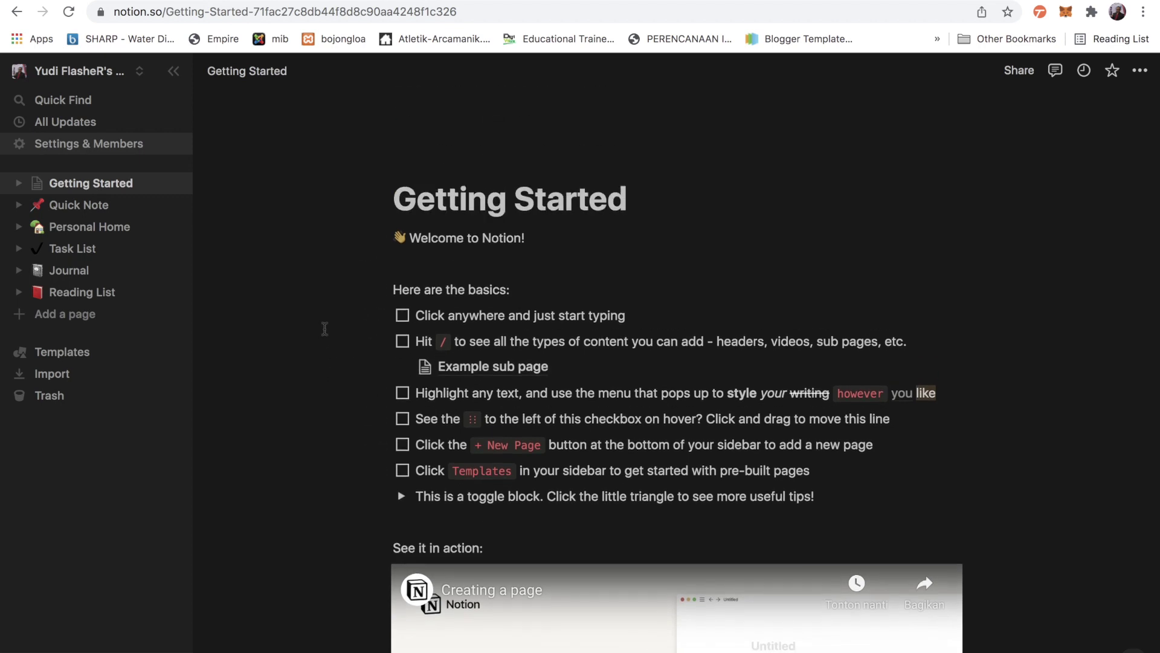